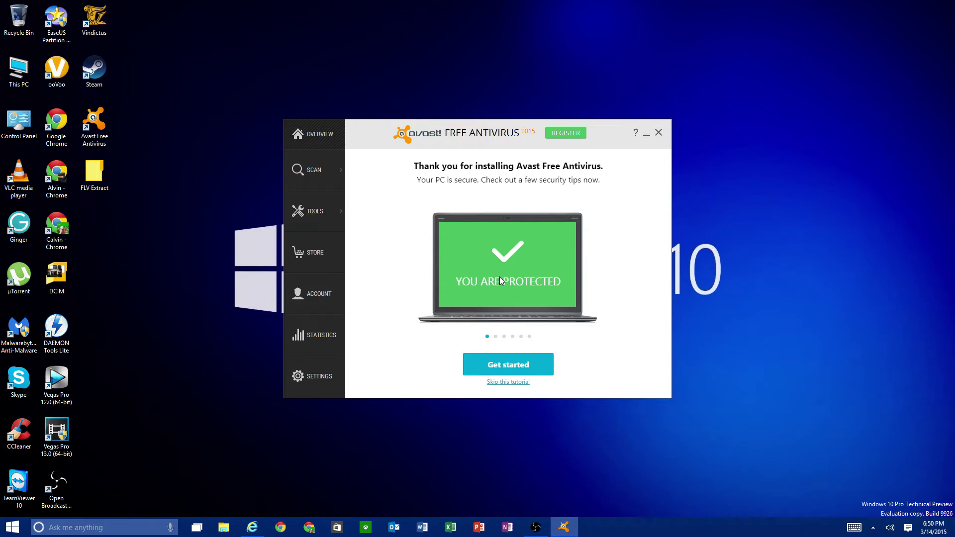
Start the welcome tutorial, allow blocking of potentially unwanted programs, and skip the remaining quick tips
{"action": "left_click", "coordinate": [523, 371]}
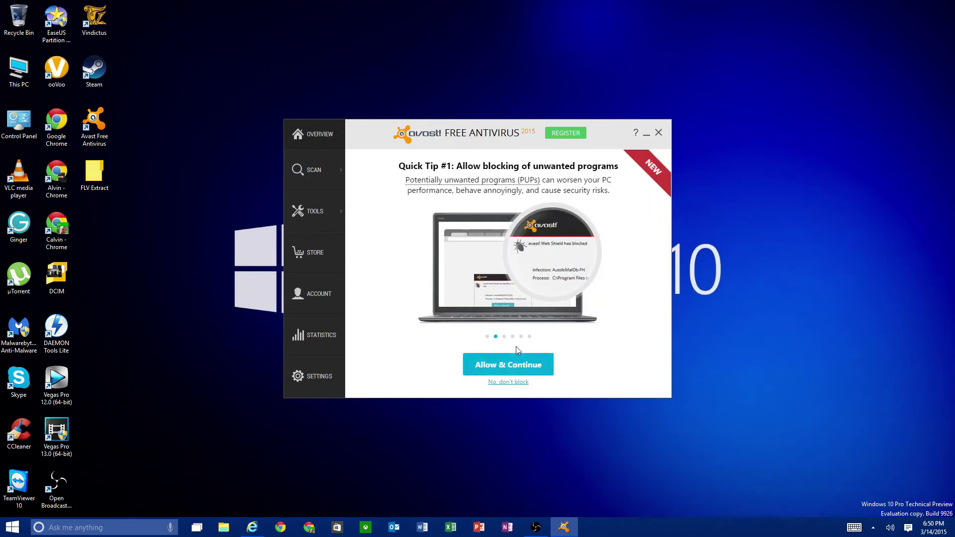
{"action": "left_click", "coordinate": [515, 364]}
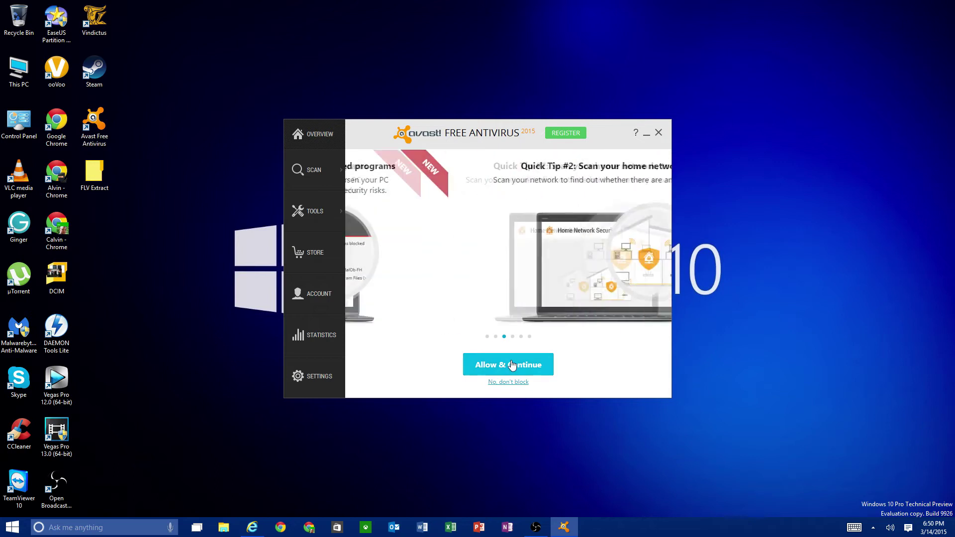
{"action": "left_click", "coordinate": [514, 369]}
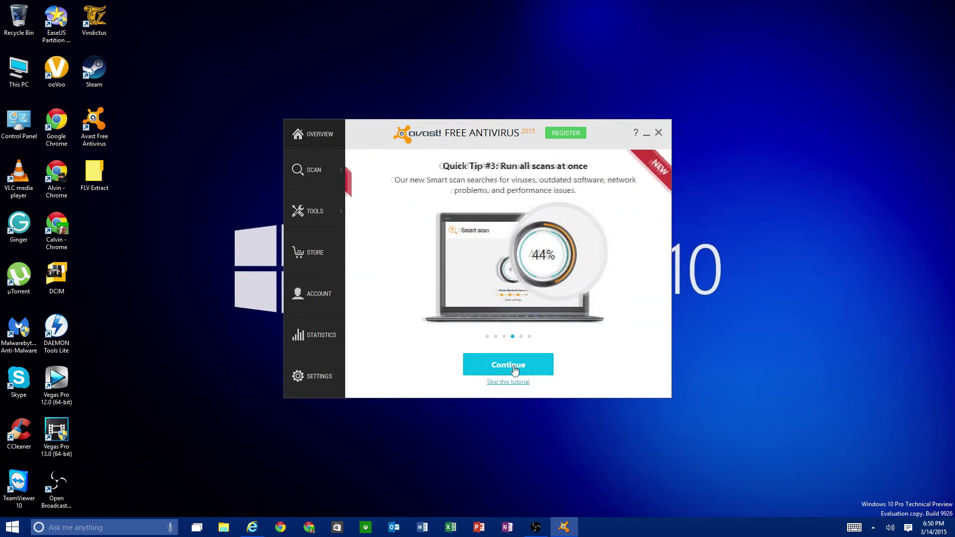
{"action": "left_click", "coordinate": [512, 383]}
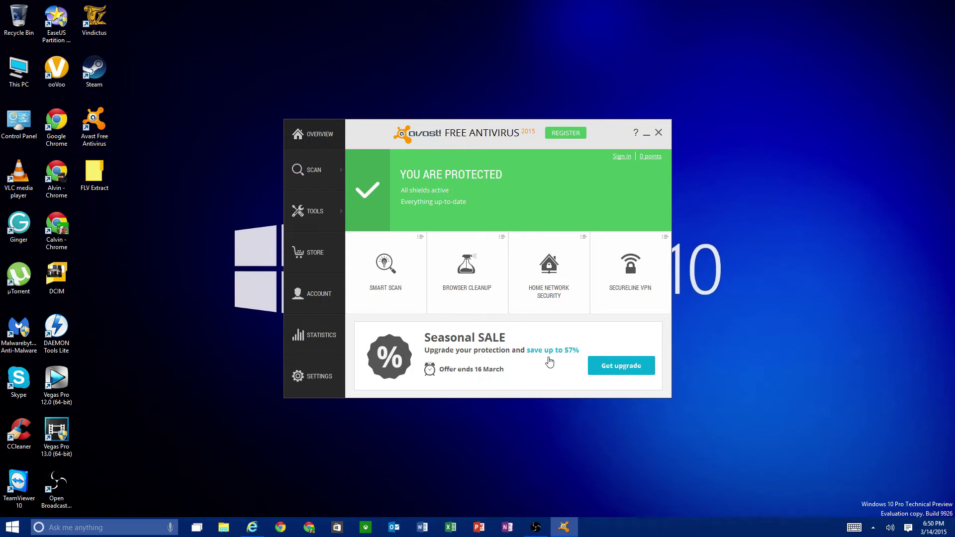
Register the free one-year licence for Standard protection with the account e-mail address and stay with basic protection
{"action": "left_click", "coordinate": [570, 135]}
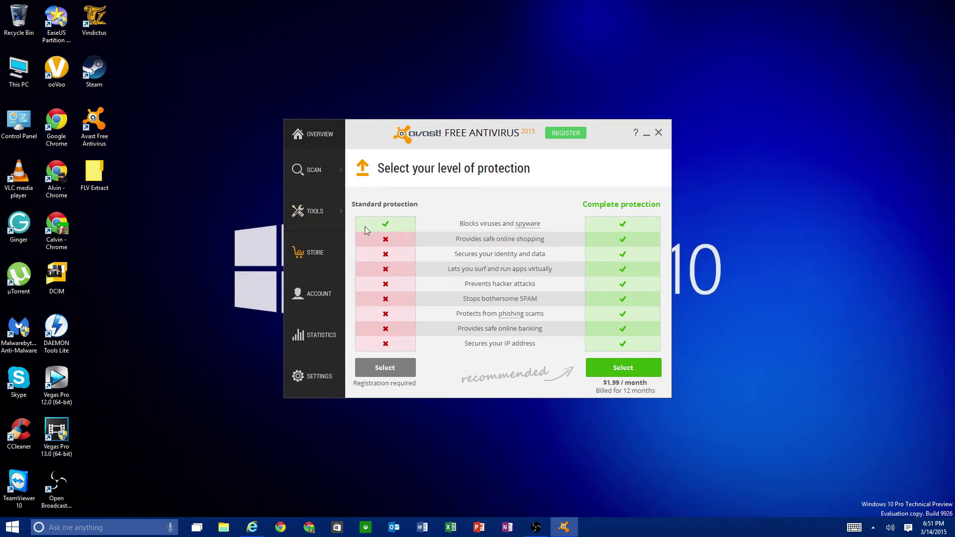
{"action": "left_click", "coordinate": [378, 371]}
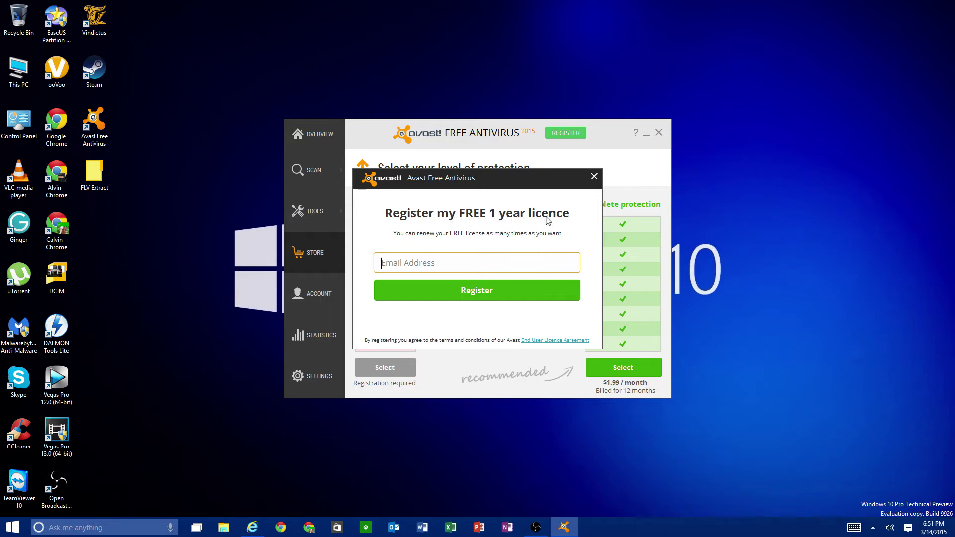
{"action": "left_click", "coordinate": [448, 263]}
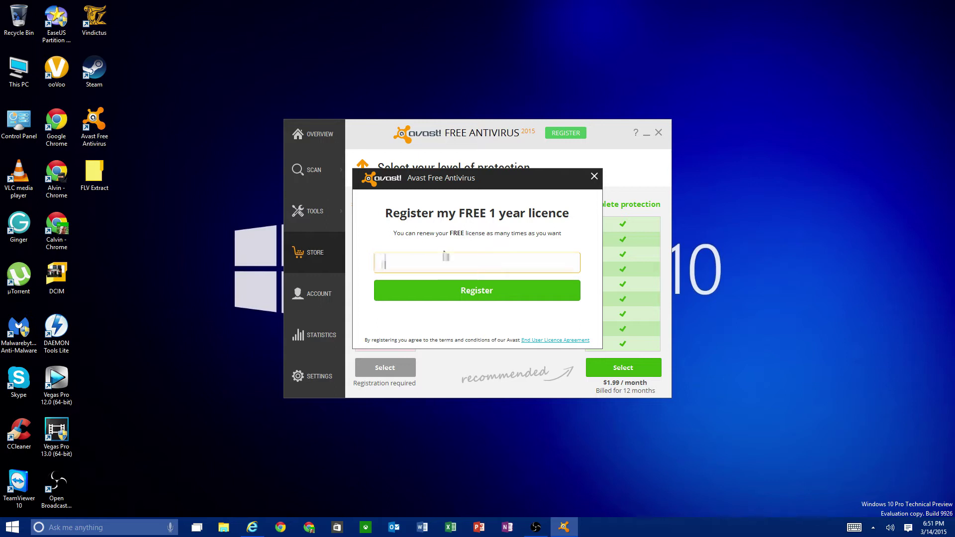
{"action": "type", "text": "abcdefghijklmnopqrstu"}
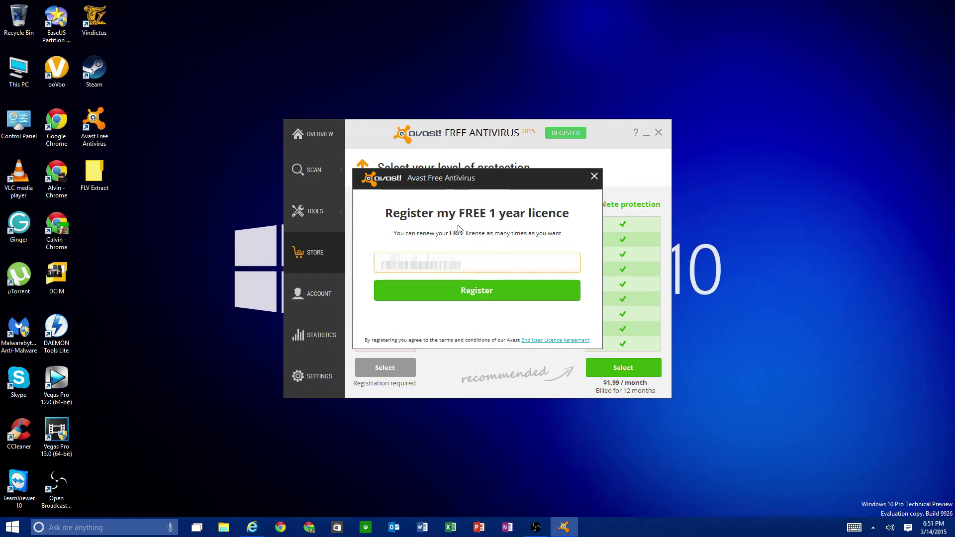
{"action": "left_click", "coordinate": [486, 290]}
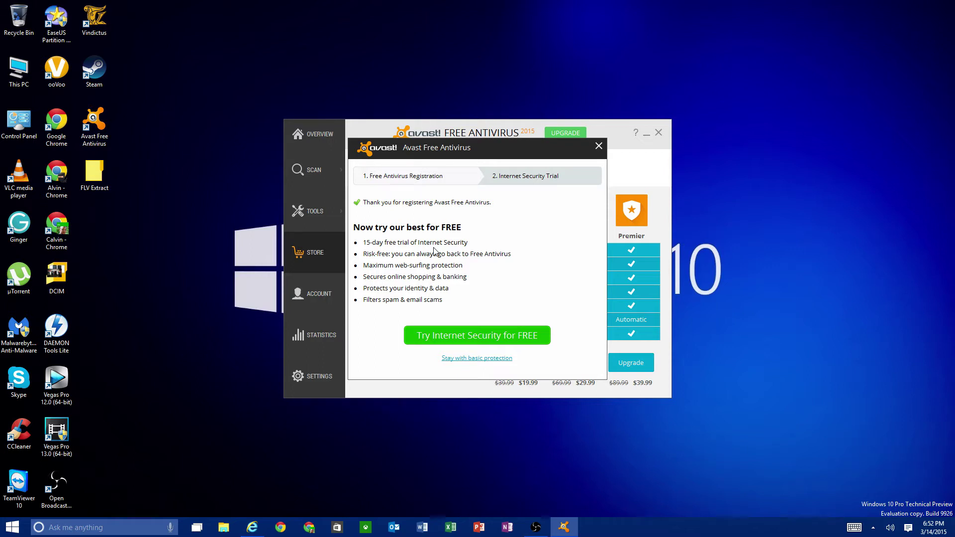
{"action": "left_click", "coordinate": [464, 362]}
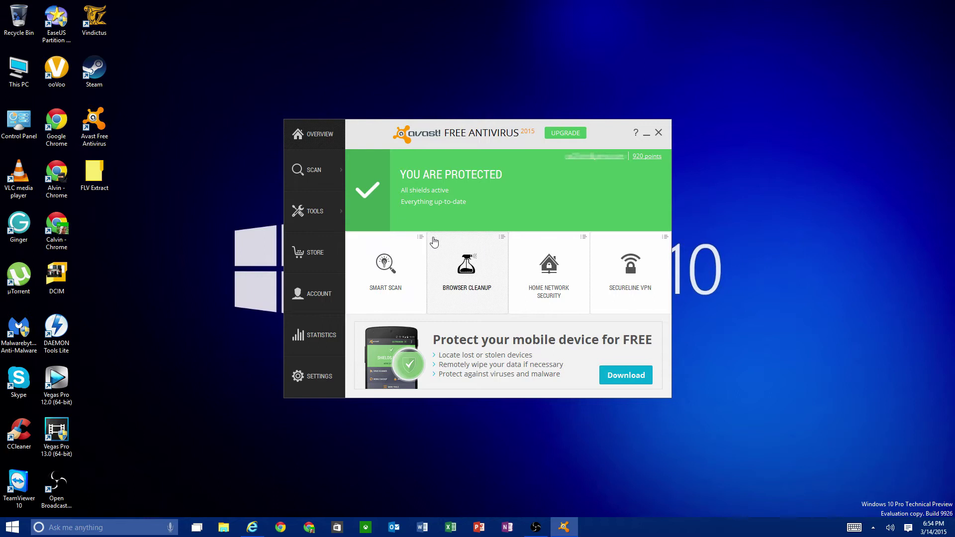
Start a Smart scan, stop it while it is running, and return to the overview
{"action": "left_click", "coordinate": [407, 272]}
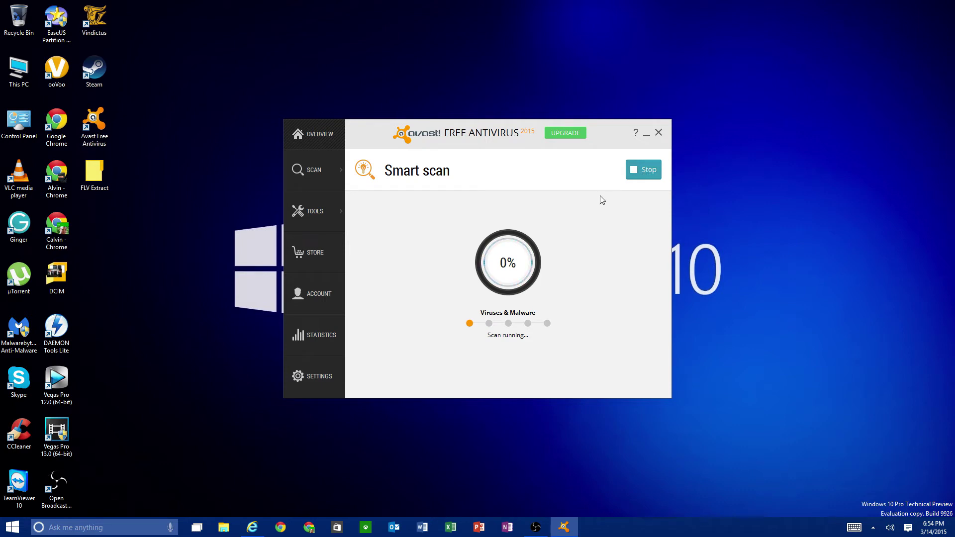
{"action": "left_click", "coordinate": [561, 305]}
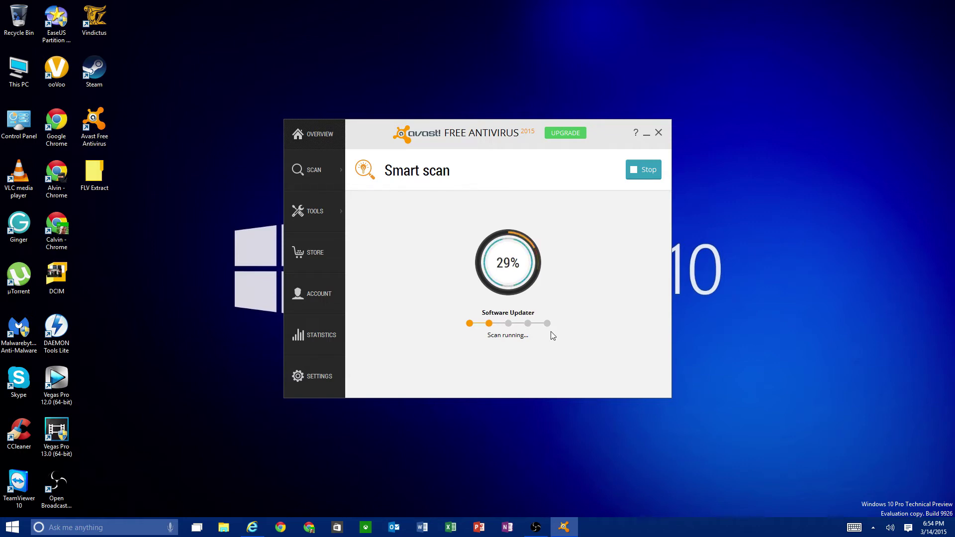
{"action": "left_click", "coordinate": [639, 171]}
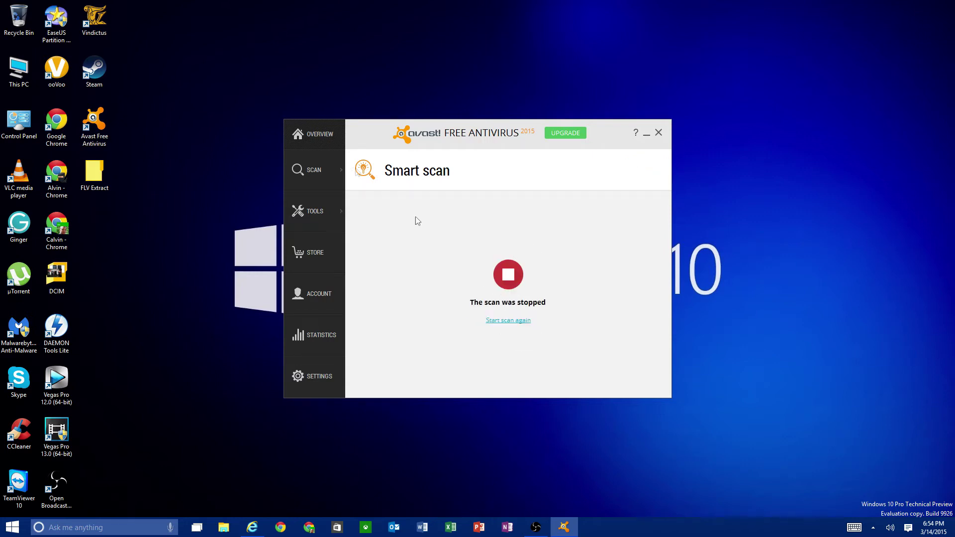
{"action": "left_click", "coordinate": [315, 136]}
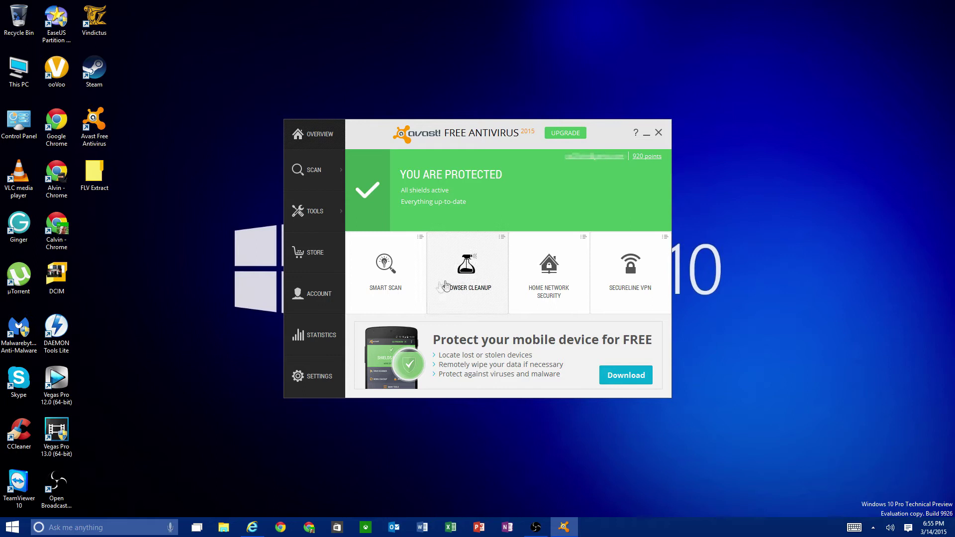
Replace the Smart Scan, SecureLine VPN and Home Network Security overview shortcuts with Quick scan, Full system scan and Virus Chest respectively
{"action": "left_click", "coordinate": [420, 239]}
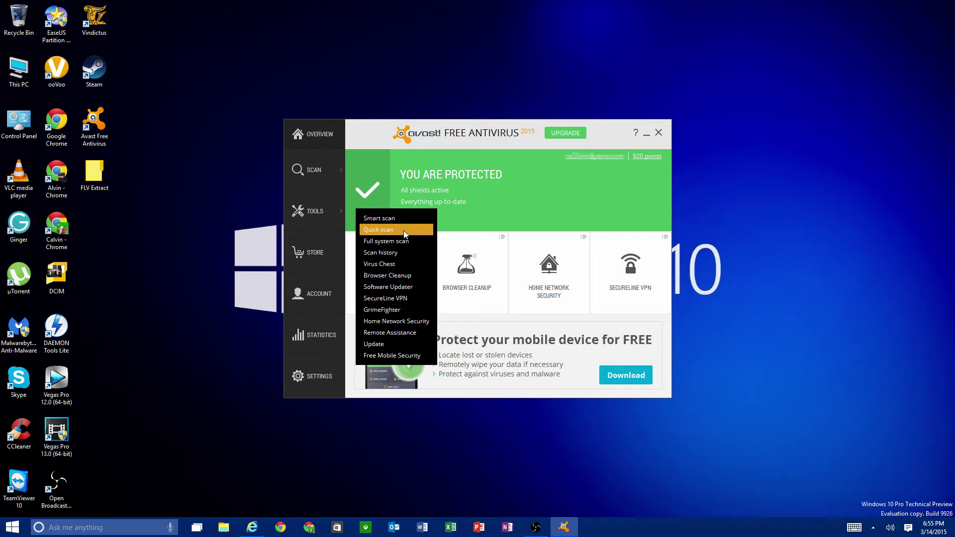
{"action": "left_click", "coordinate": [404, 230]}
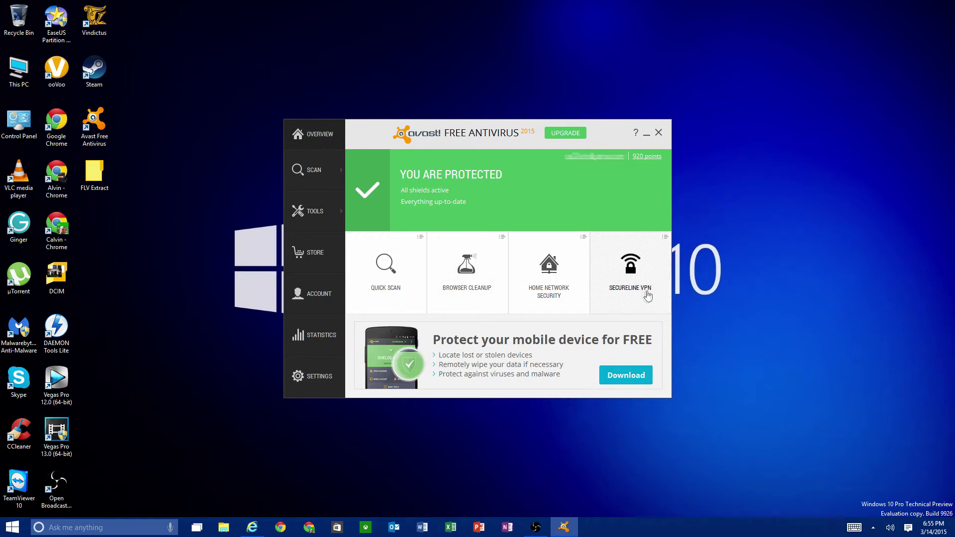
{"action": "left_click", "coordinate": [664, 238]}
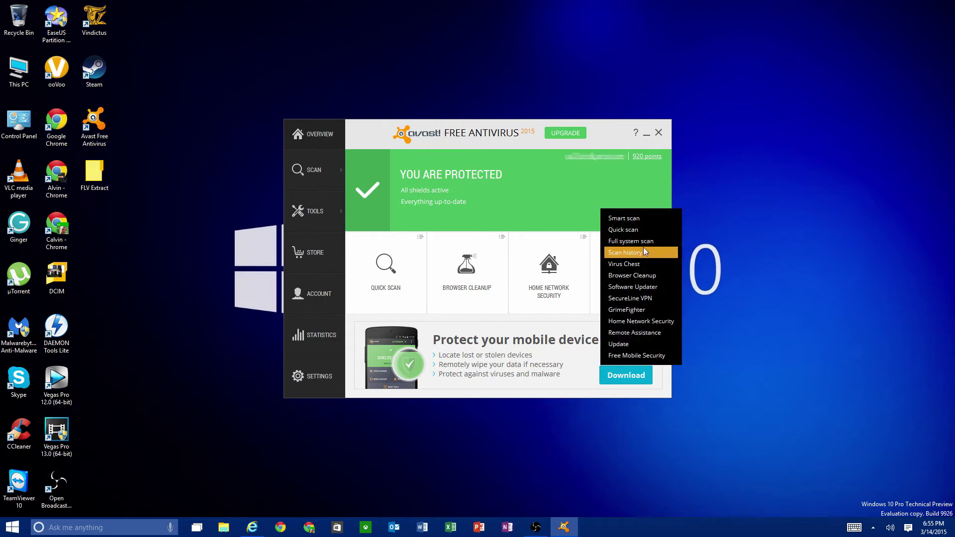
{"action": "left_click", "coordinate": [645, 241]}
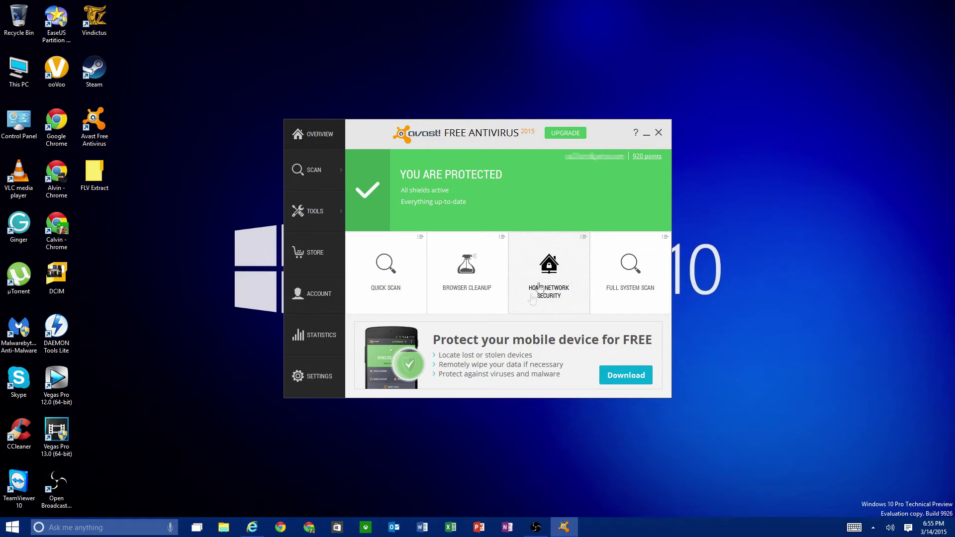
{"action": "left_click", "coordinate": [583, 238]}
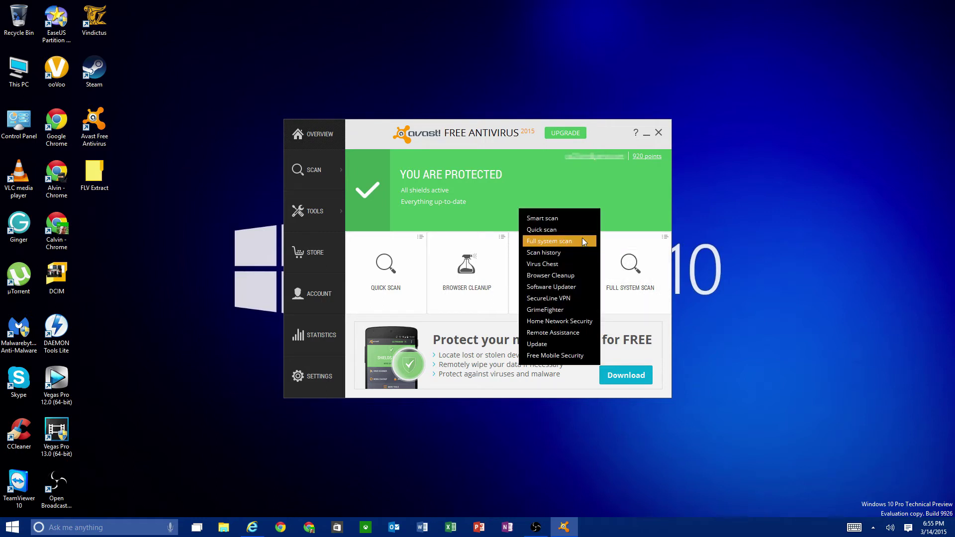
{"action": "left_click", "coordinate": [558, 264]}
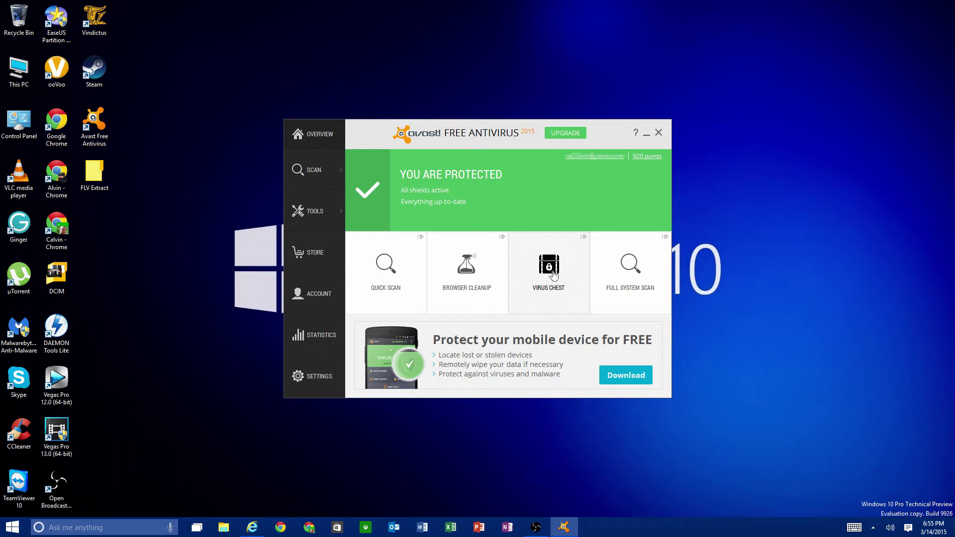
Open the Virus Chest to inspect its quarantined files, and close it again
{"action": "left_click", "coordinate": [547, 288]}
{"action": "left_click", "coordinate": [548, 281]}
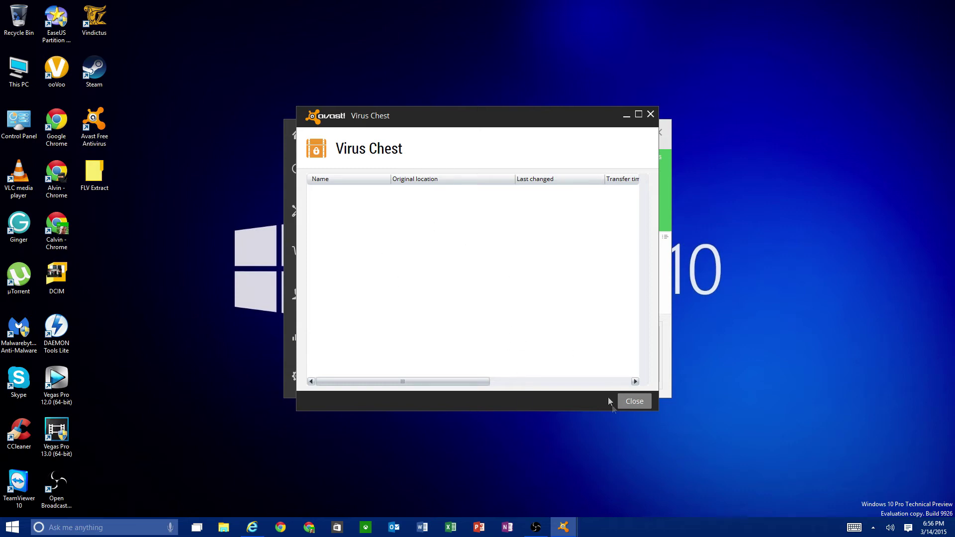
{"action": "left_click", "coordinate": [623, 408]}
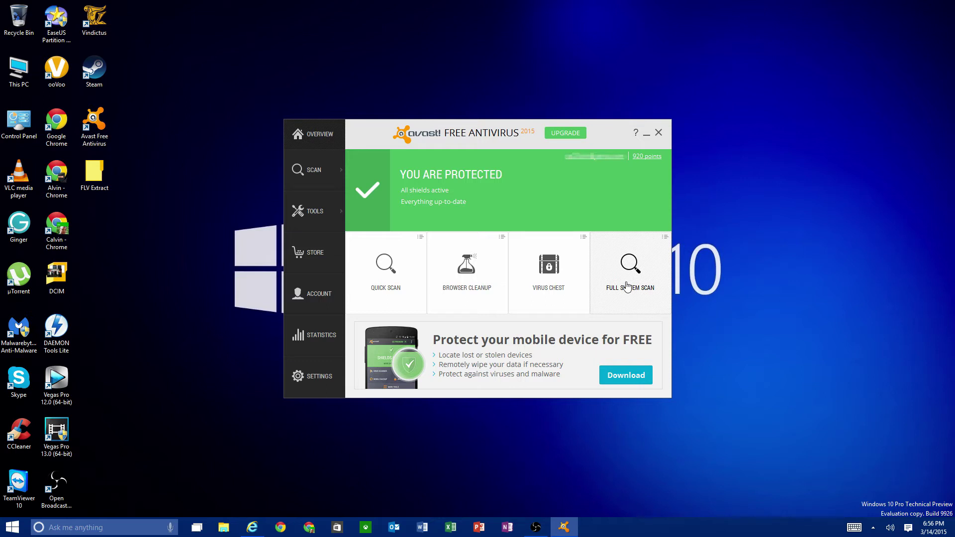
Review all Chrome and Internet Explorer add-ons in Browser Cleanup, including well-rated ones, and restore the good-rating exclusion before returning to the overview
{"action": "left_click", "coordinate": [456, 263]}
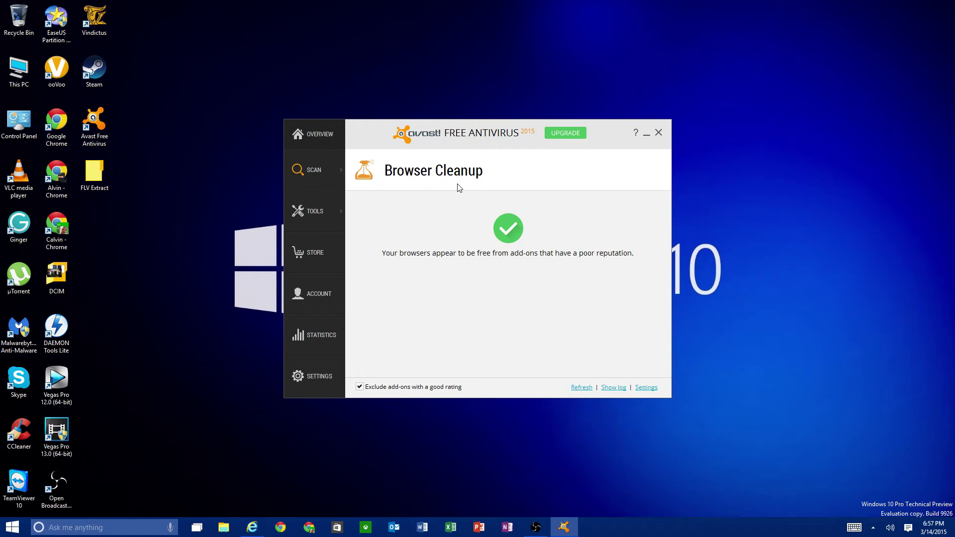
{"action": "left_click", "coordinate": [370, 392]}
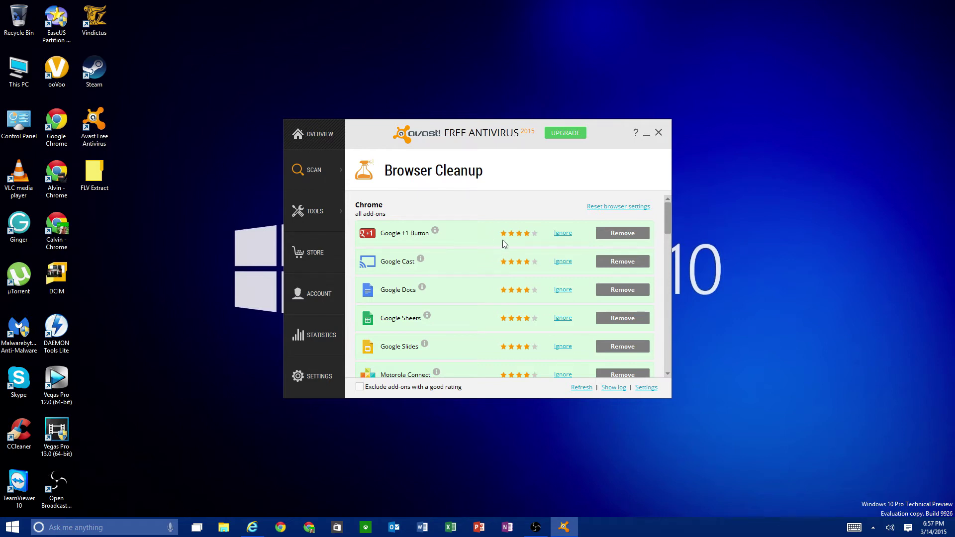
{"action": "scroll", "coordinate": [503, 239], "scroll_direction": "down", "scroll_amount": 1}
{"action": "scroll", "coordinate": [502, 240], "scroll_direction": "up", "scroll_amount": 1}
{"action": "scroll", "coordinate": [485, 255], "scroll_direction": "down", "scroll_amount": 10}
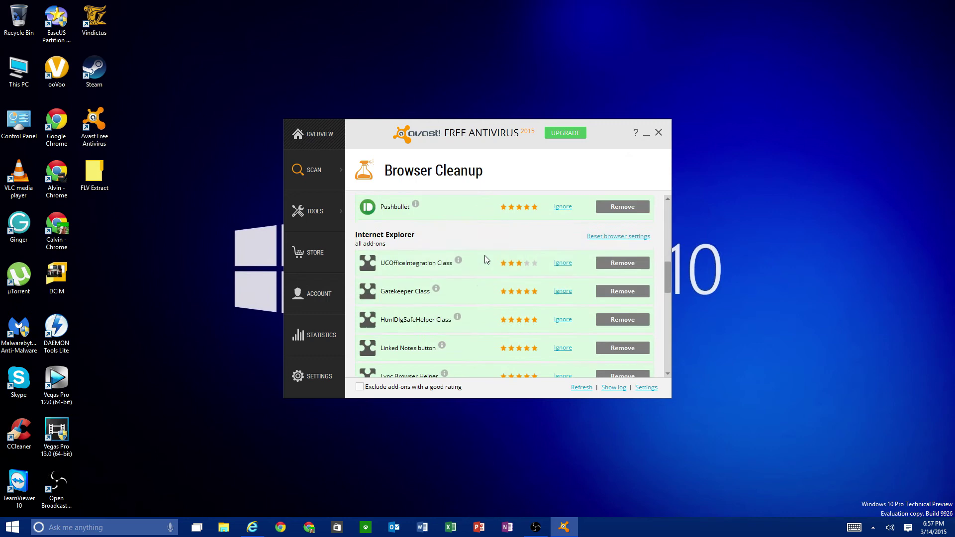
{"action": "scroll", "coordinate": [420, 246], "scroll_direction": "down", "scroll_amount": 1}
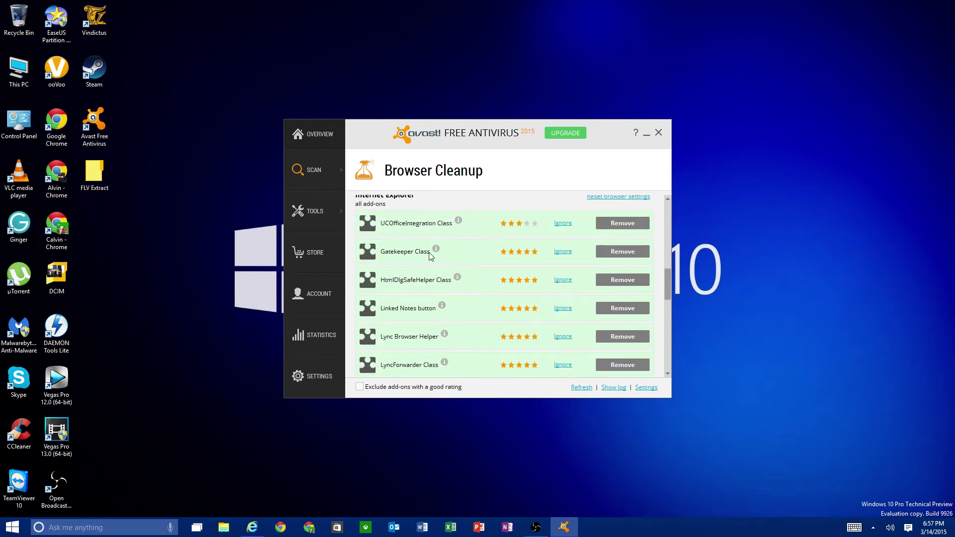
{"action": "scroll", "coordinate": [431, 256], "scroll_direction": "down", "scroll_amount": 12}
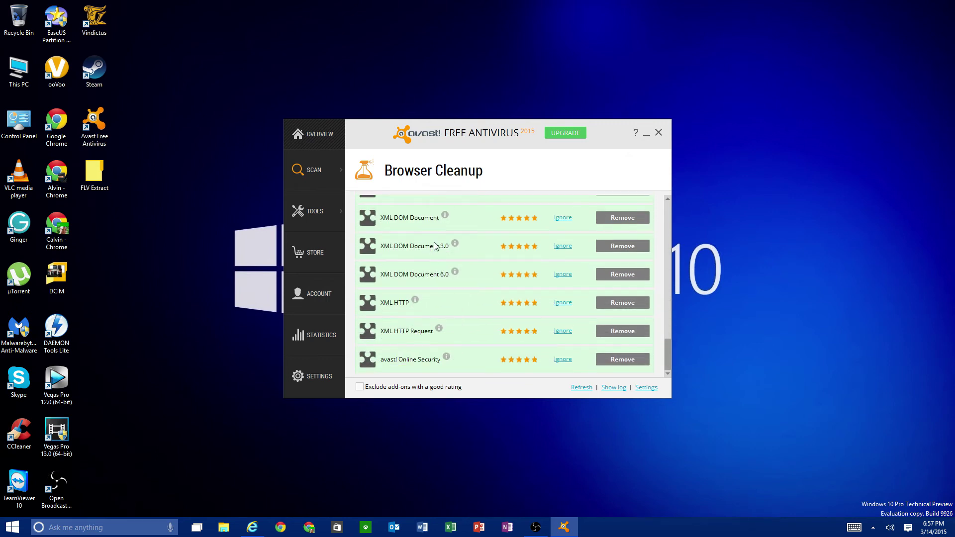
{"action": "scroll", "coordinate": [435, 246], "scroll_direction": "up", "scroll_amount": 20}
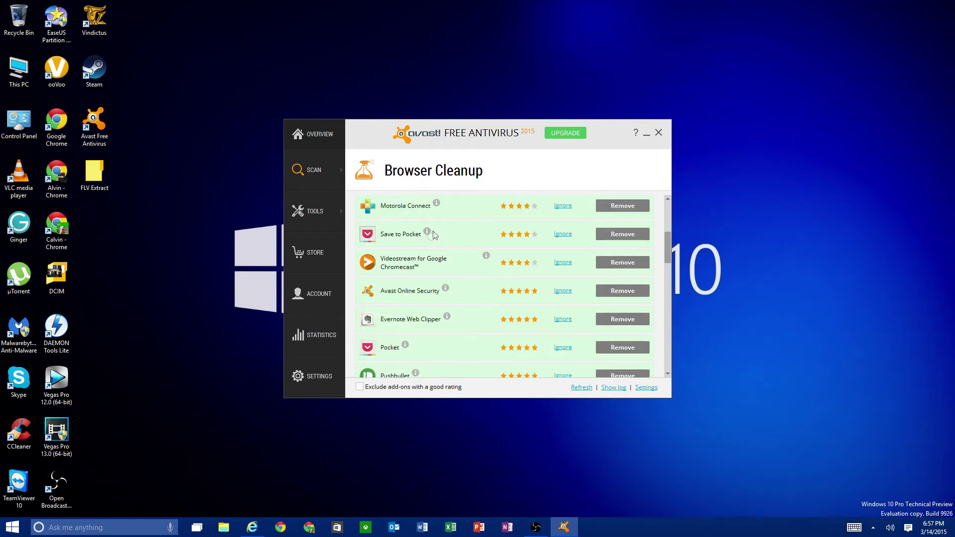
{"action": "scroll", "coordinate": [429, 233], "scroll_direction": "up", "scroll_amount": 5}
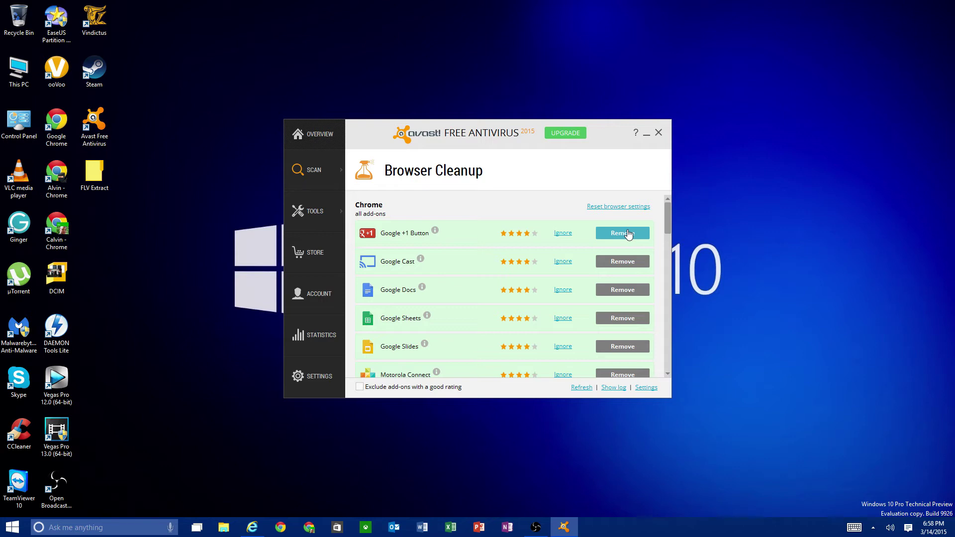
{"action": "left_click", "coordinate": [360, 387]}
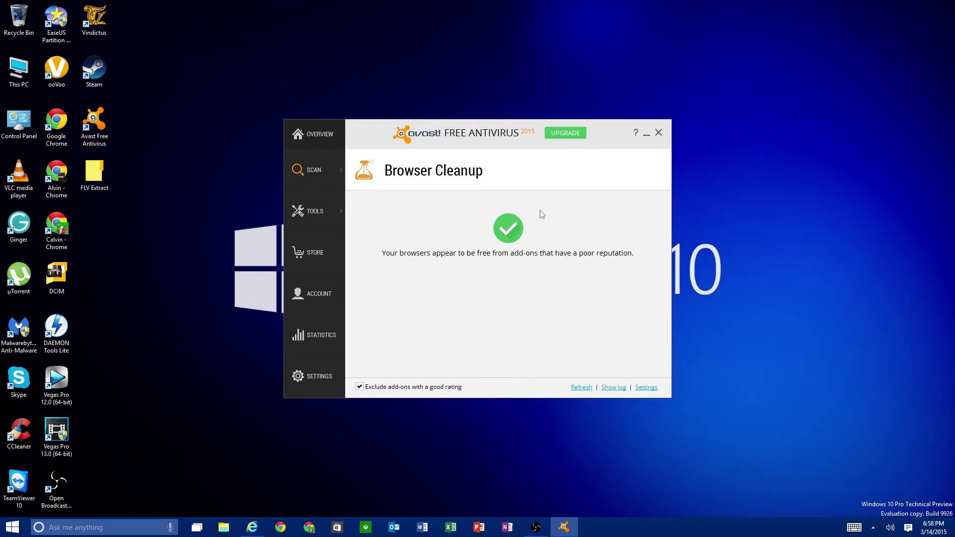
{"action": "left_click", "coordinate": [326, 138]}
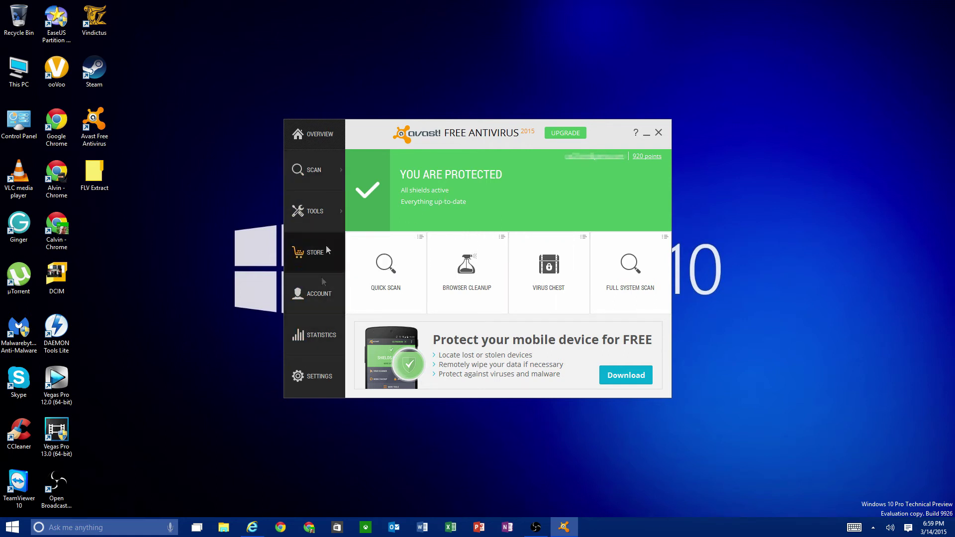
{"action": "left_click", "coordinate": [421, 237]}
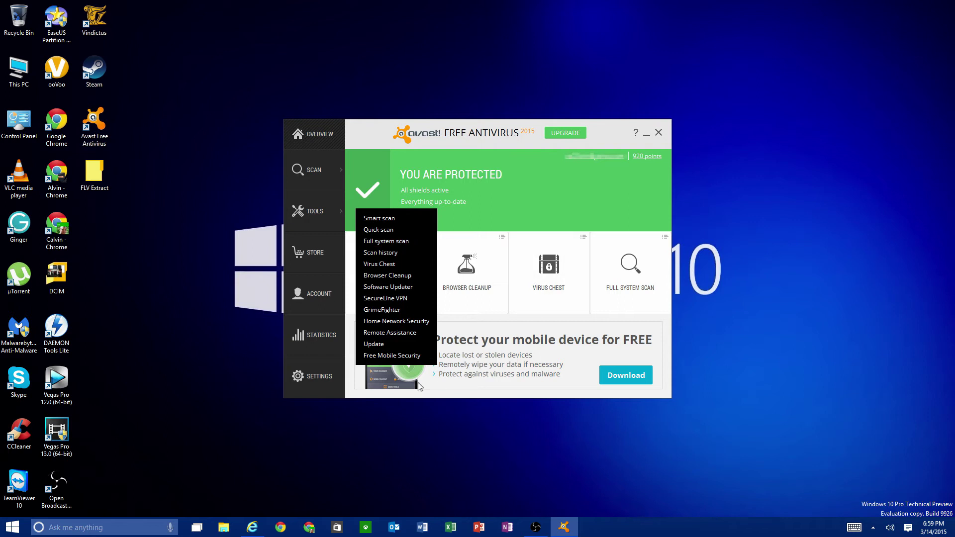
{"action": "left_click", "coordinate": [509, 219]}
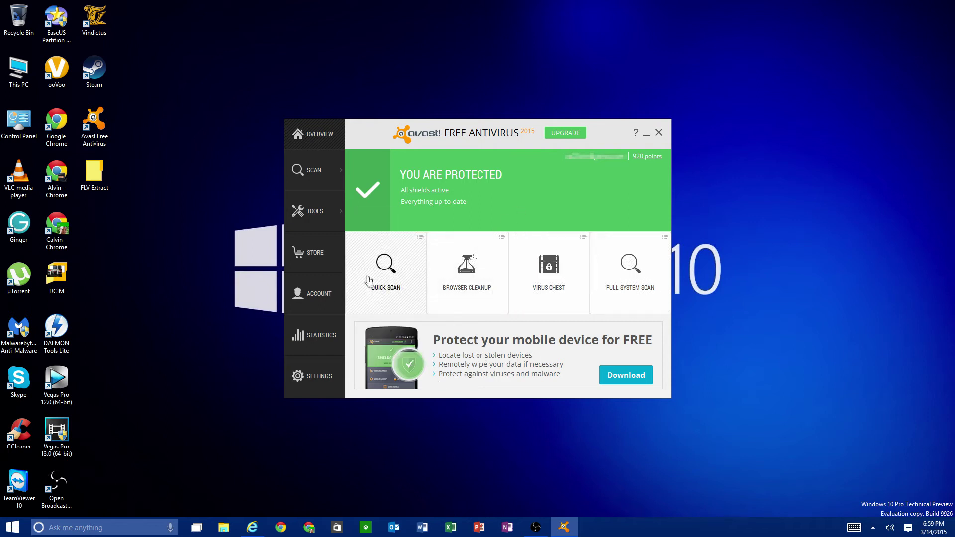
Open the virus scan page and review the available scan types, ending with Boot-time scan selected
{"action": "mouse_move", "coordinate": [308, 169]}
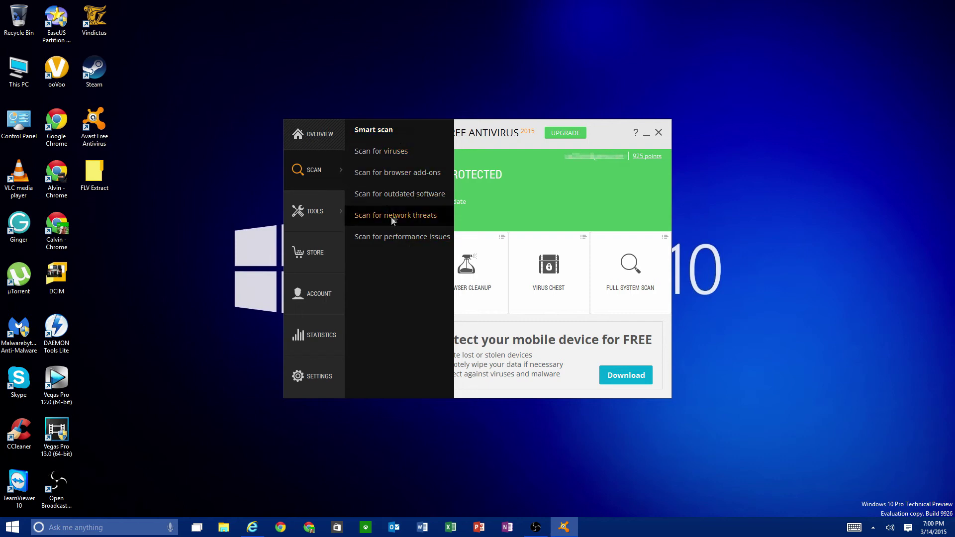
{"action": "left_click", "coordinate": [384, 152]}
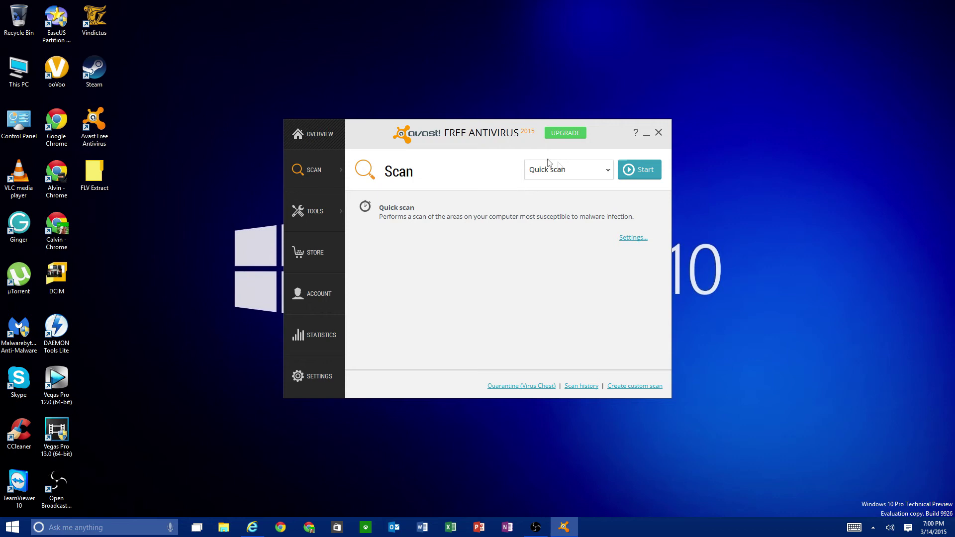
{"action": "left_click", "coordinate": [590, 173]}
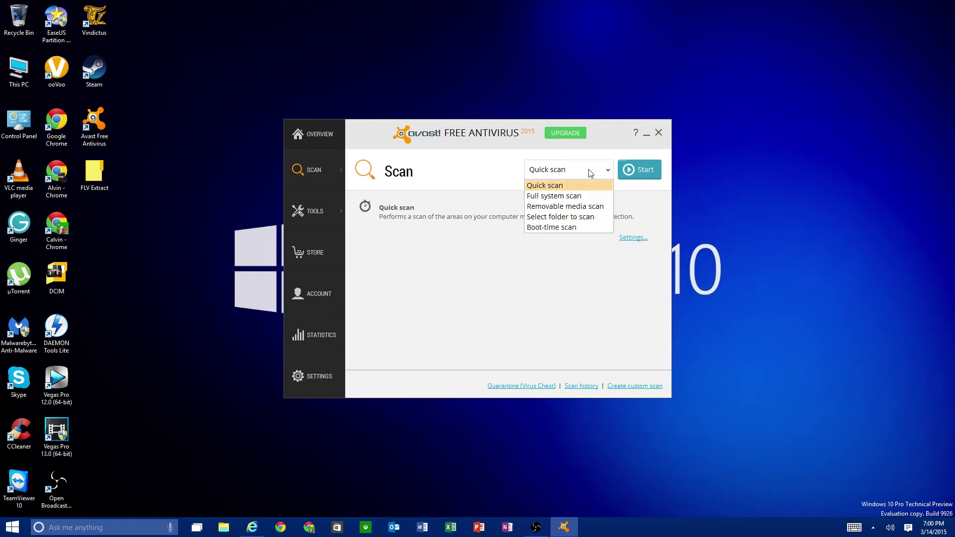
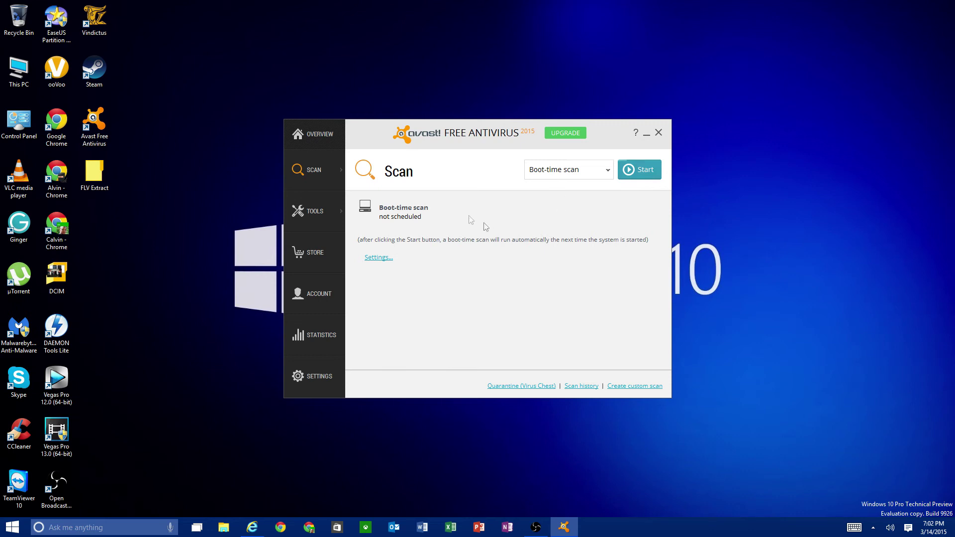
Look over the additional Avast tools, and browse the store's full product list from Premier to Free Mobile Security
{"action": "left_click", "coordinate": [313, 210]}
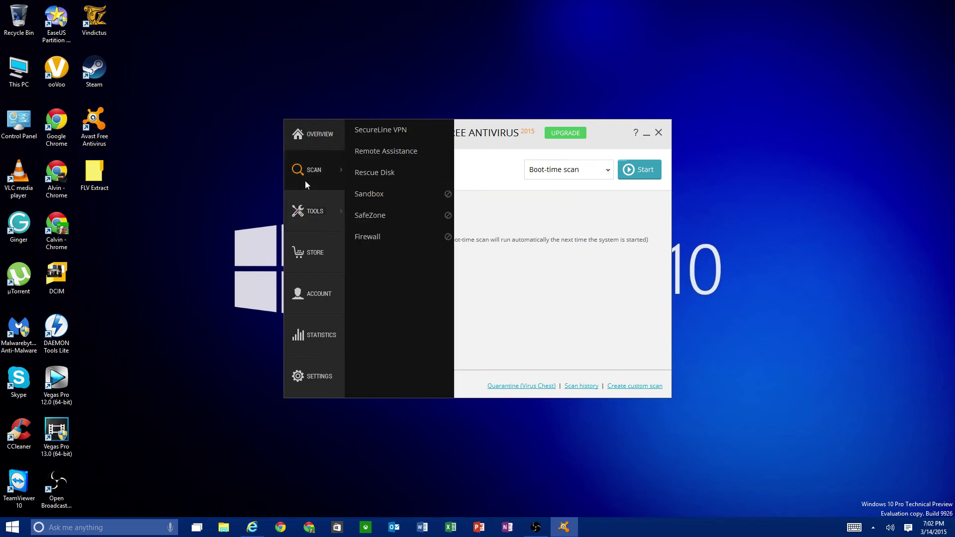
{"action": "mouse_move", "coordinate": [309, 212]}
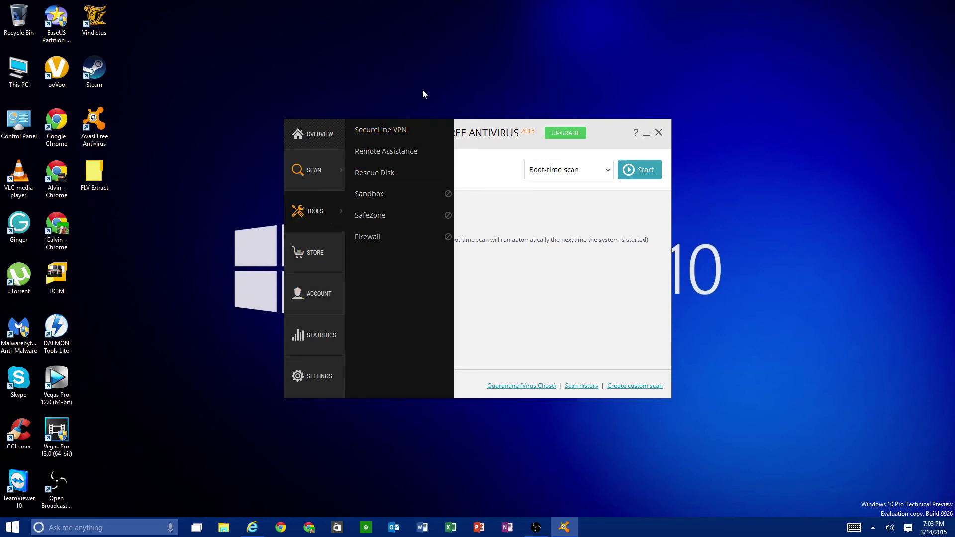
{"action": "left_click", "coordinate": [327, 248]}
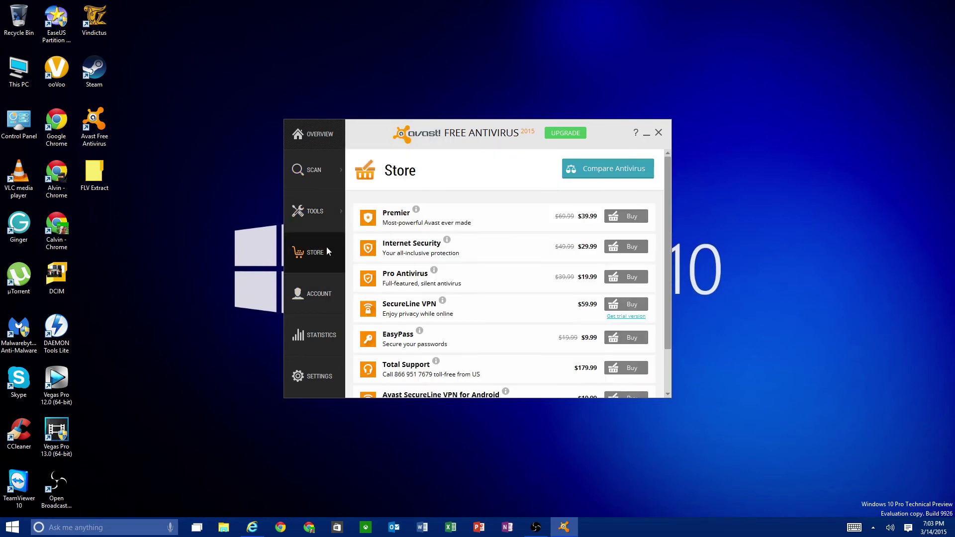
{"action": "scroll", "coordinate": [500, 196], "scroll_direction": "down", "scroll_amount": 3}
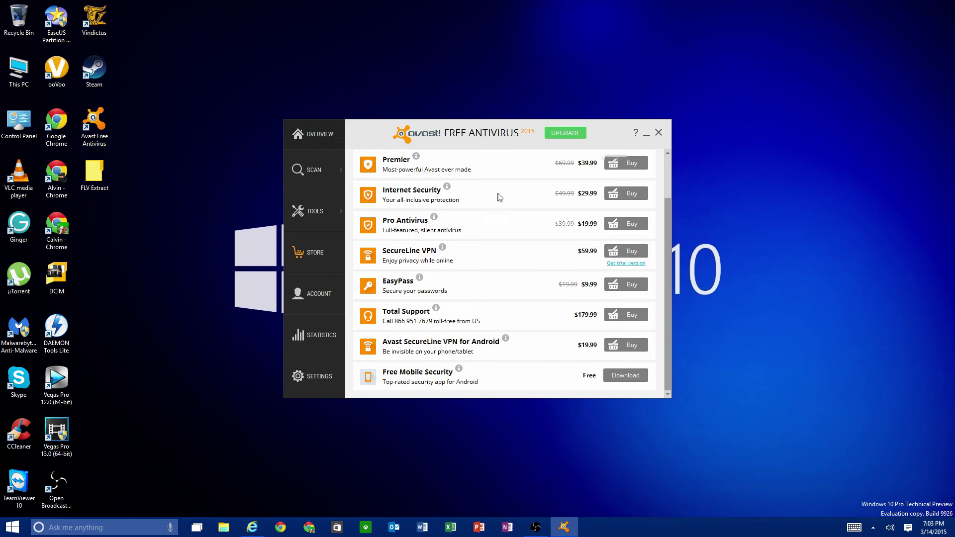
{"action": "scroll", "coordinate": [501, 196], "scroll_direction": "up", "scroll_amount": 3}
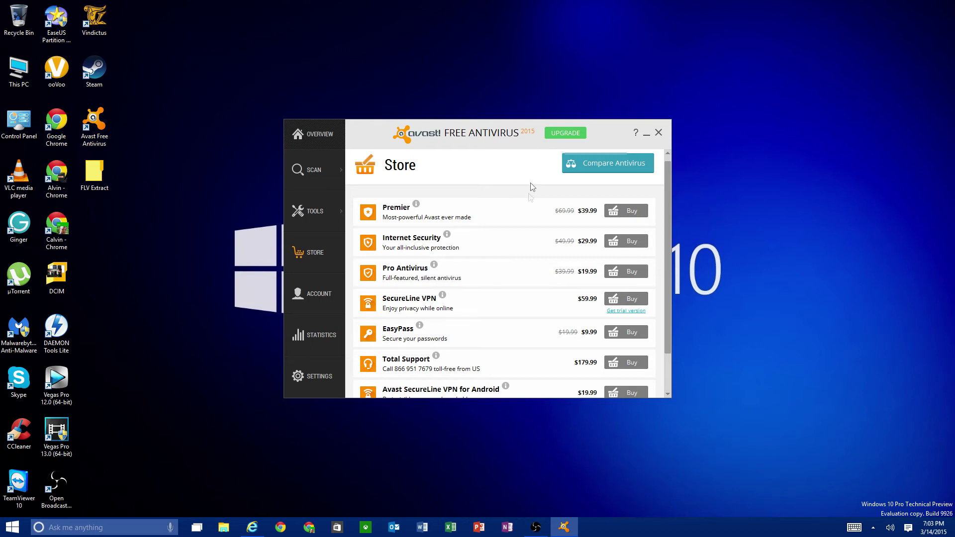
{"action": "scroll", "coordinate": [547, 215], "scroll_direction": "down", "scroll_amount": 3}
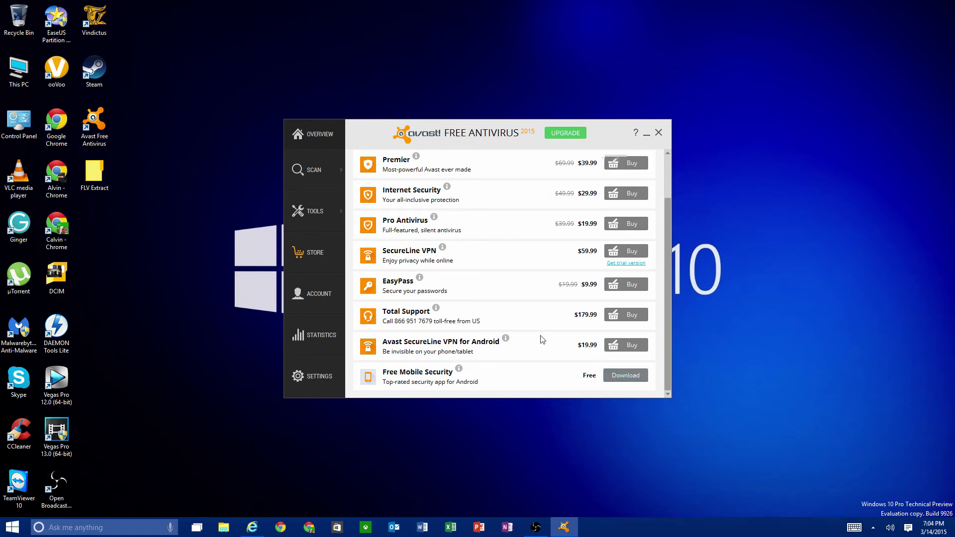
{"action": "scroll", "coordinate": [545, 335], "scroll_direction": "up", "scroll_amount": 1}
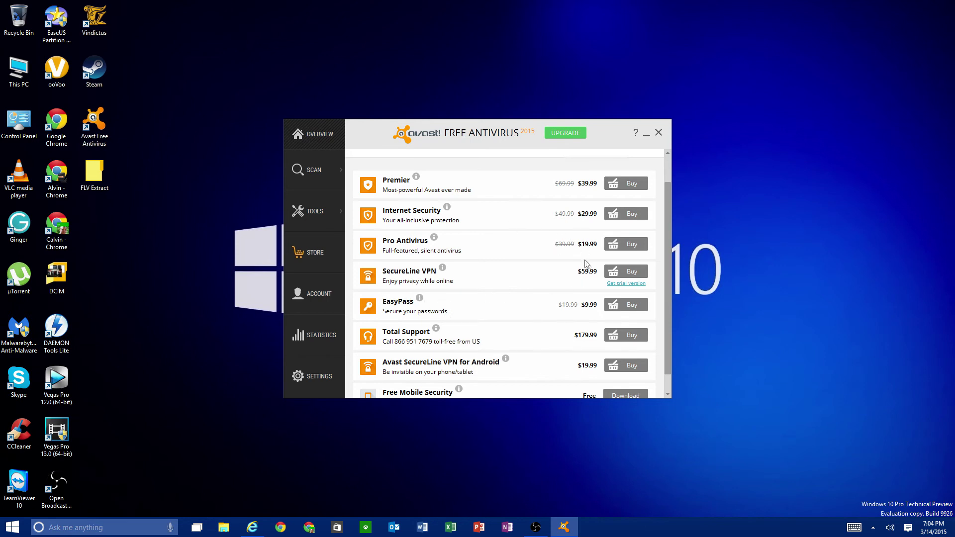
{"action": "scroll", "coordinate": [431, 229], "scroll_direction": "up", "scroll_amount": 1}
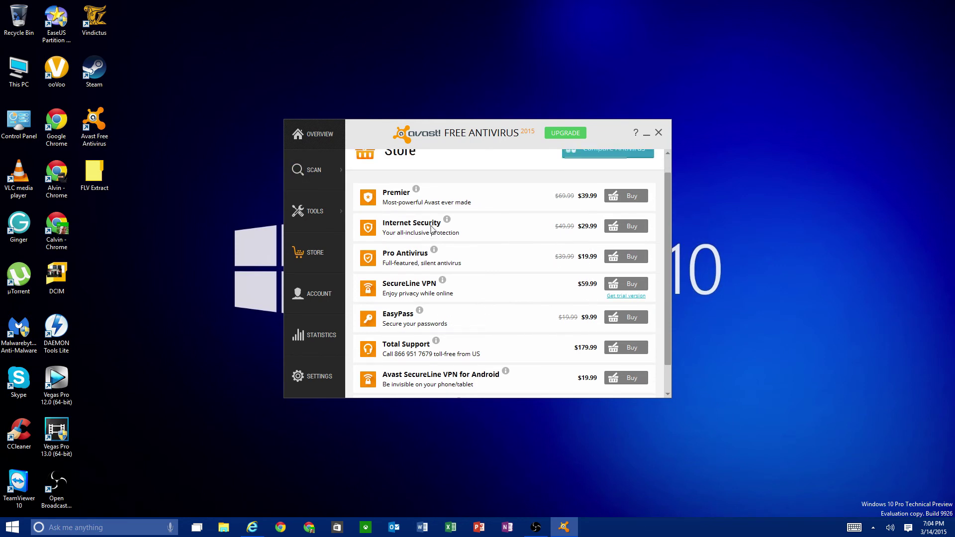
{"action": "scroll", "coordinate": [432, 226], "scroll_direction": "up", "scroll_amount": 2}
{"action": "scroll", "coordinate": [507, 219], "scroll_direction": "down", "scroll_amount": 3}
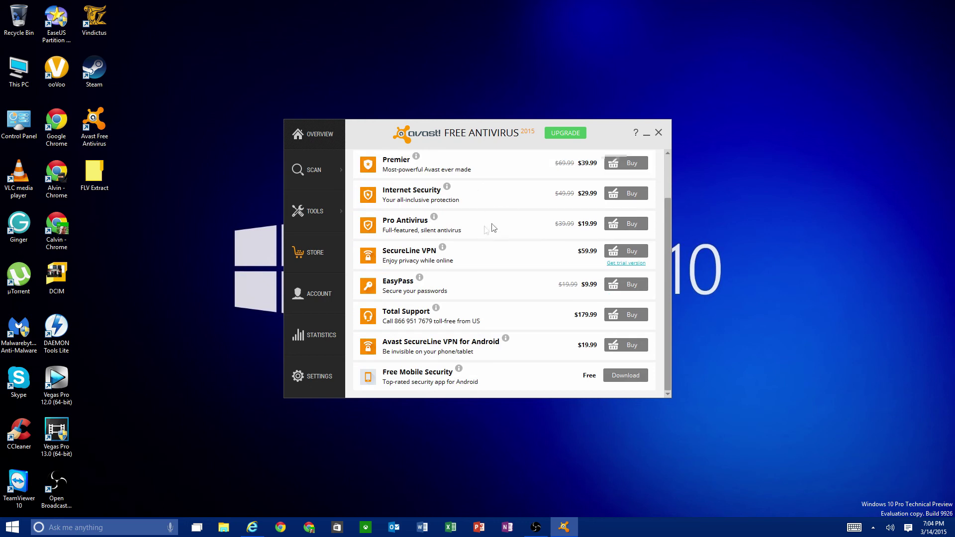
View the account page and the realtime shield statistics, moving the statistics window aside before closing it
{"action": "left_click", "coordinate": [314, 294]}
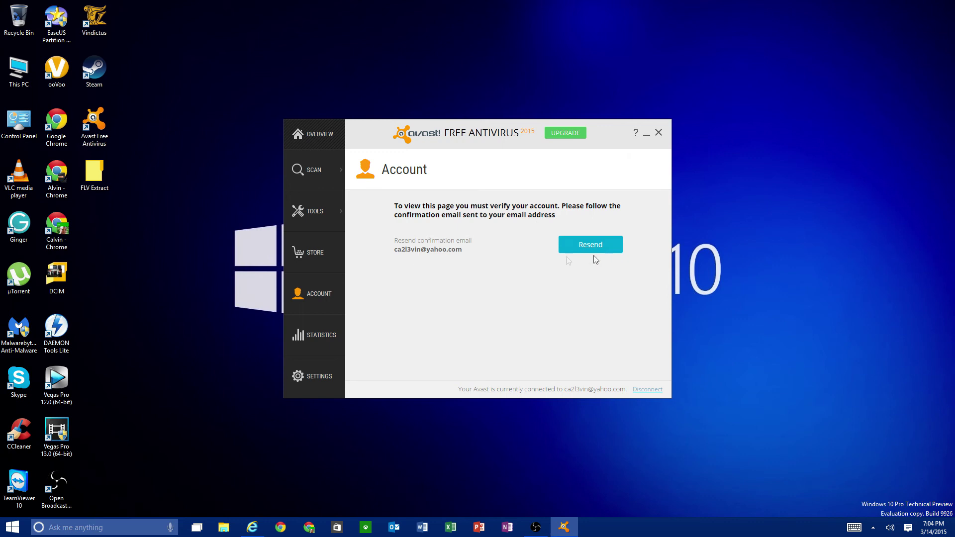
{"action": "left_click", "coordinate": [329, 324]}
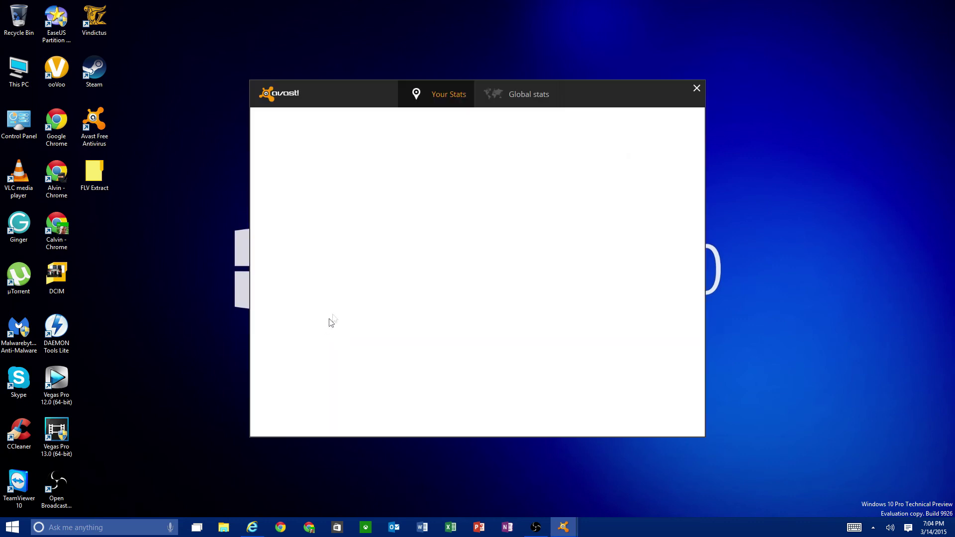
{"action": "left_click_drag", "start_coordinate": [581, 93], "coordinate": [717, 120]}
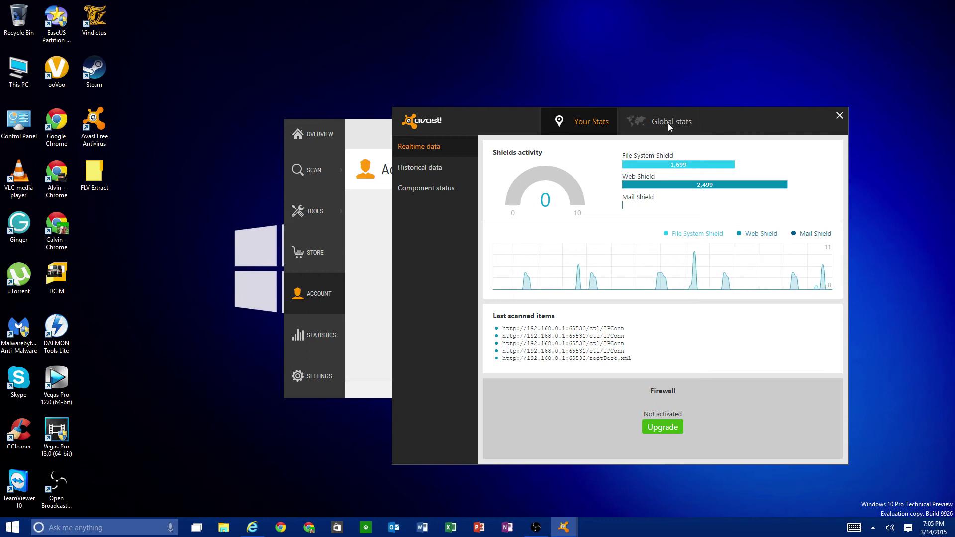
{"action": "left_click", "coordinate": [839, 116]}
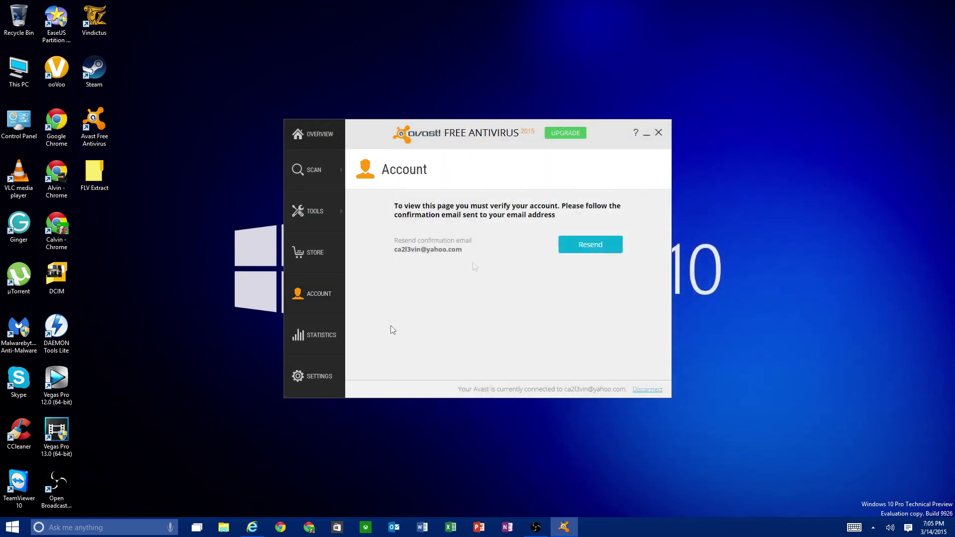
Open the program settings and review the General, Active Protection and Update pages, including the update details
{"action": "left_click", "coordinate": [303, 383]}
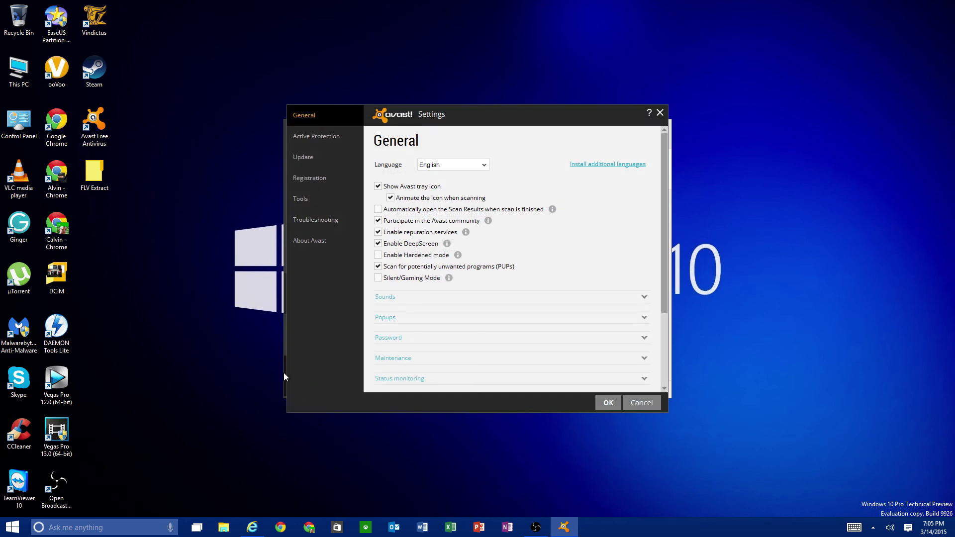
{"action": "left_click", "coordinate": [329, 138]}
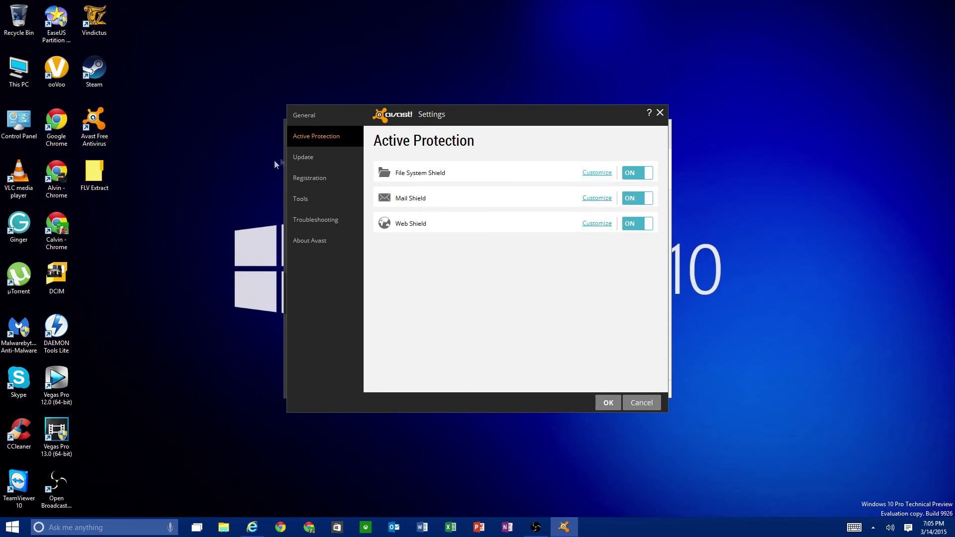
{"action": "left_click", "coordinate": [312, 159]}
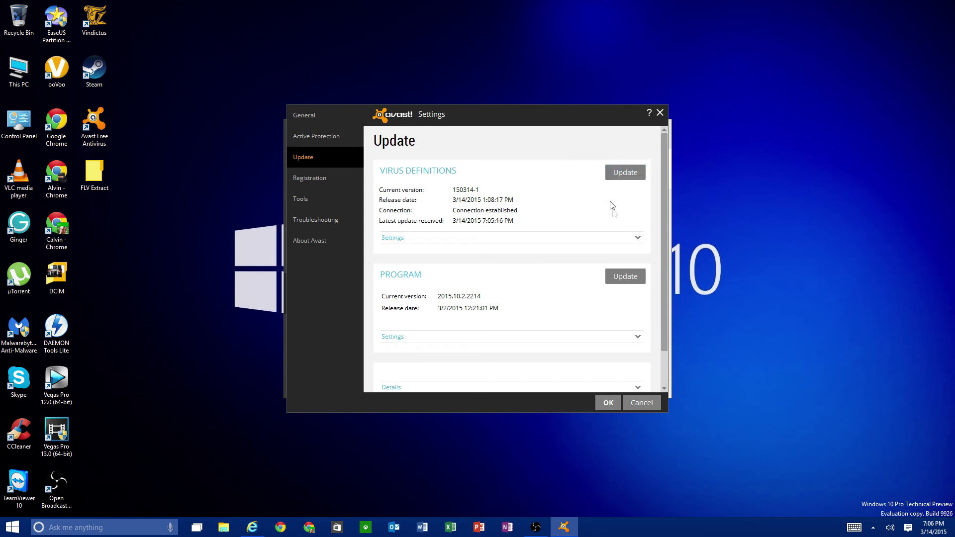
{"action": "left_click", "coordinate": [631, 235]}
{"action": "scroll", "coordinate": [454, 233], "scroll_direction": "down", "scroll_amount": 2}
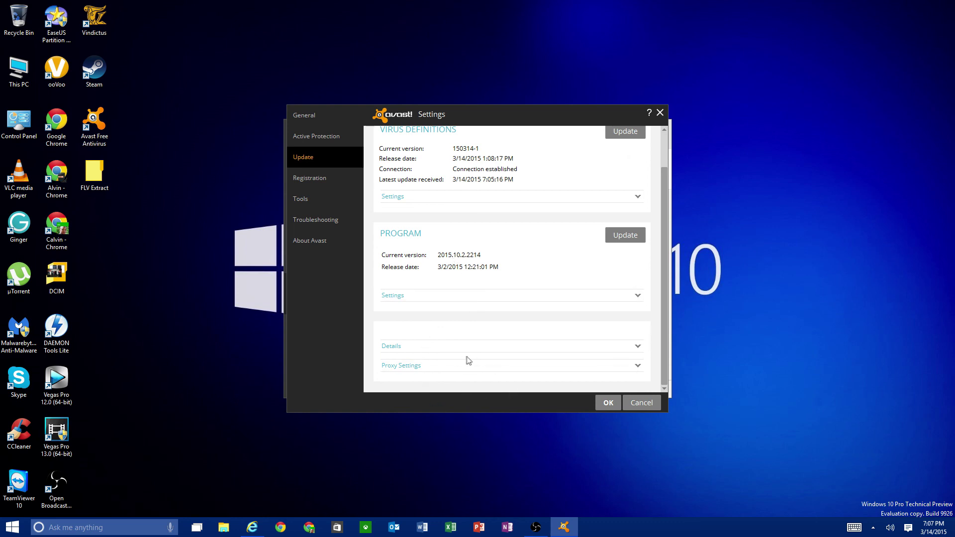
{"action": "left_click", "coordinate": [479, 348]}
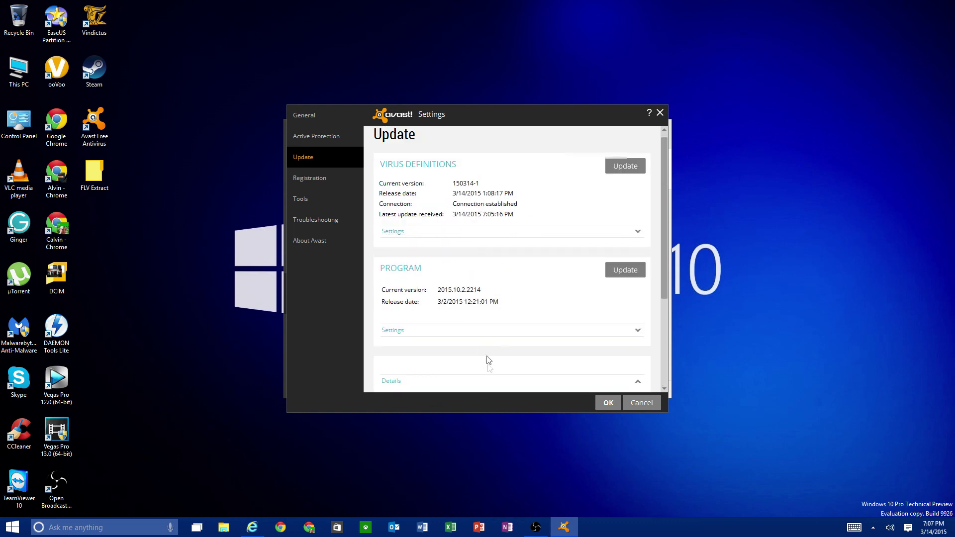
{"action": "left_click", "coordinate": [501, 359]}
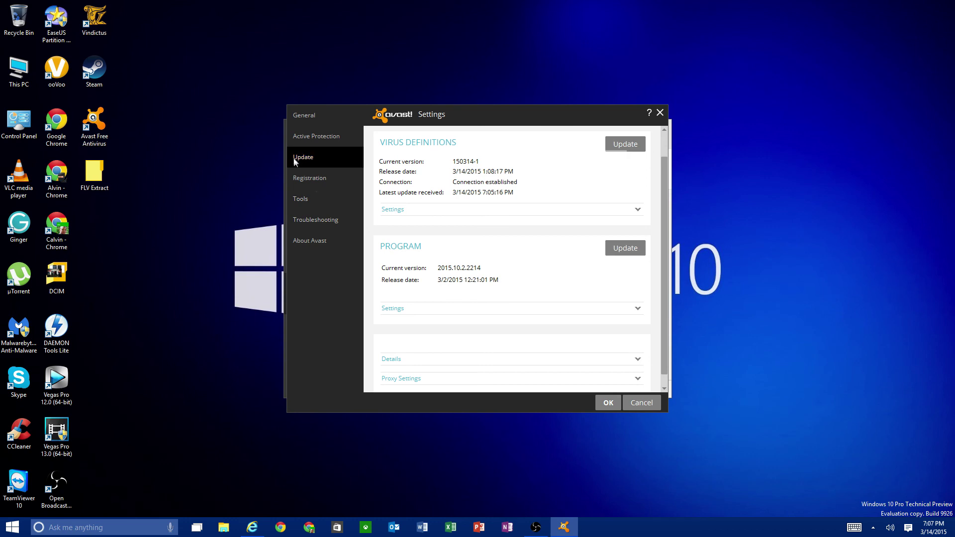
Review the Registration, Tools, Troubleshooting and About Avast settings, and return to the overview without saving changes
{"action": "left_click", "coordinate": [312, 182]}
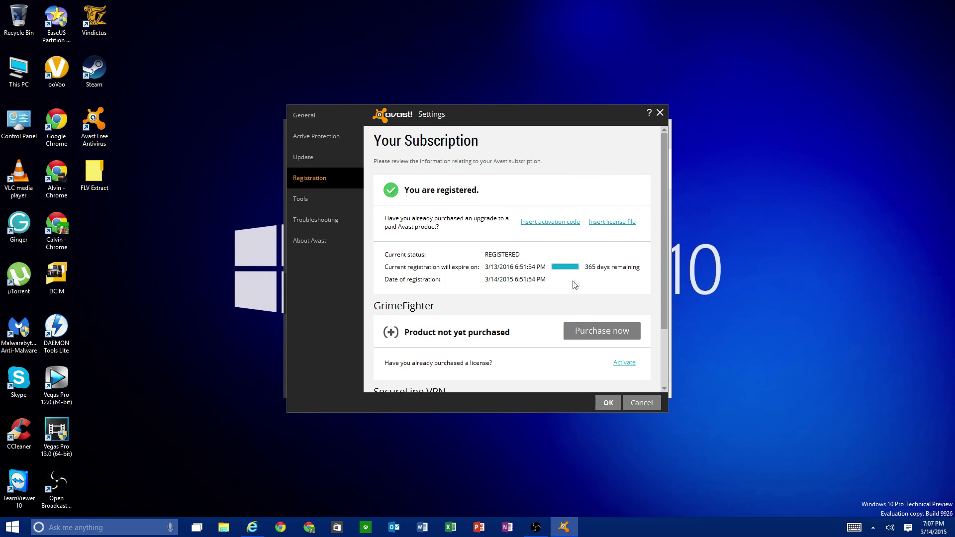
{"action": "left_click", "coordinate": [304, 206]}
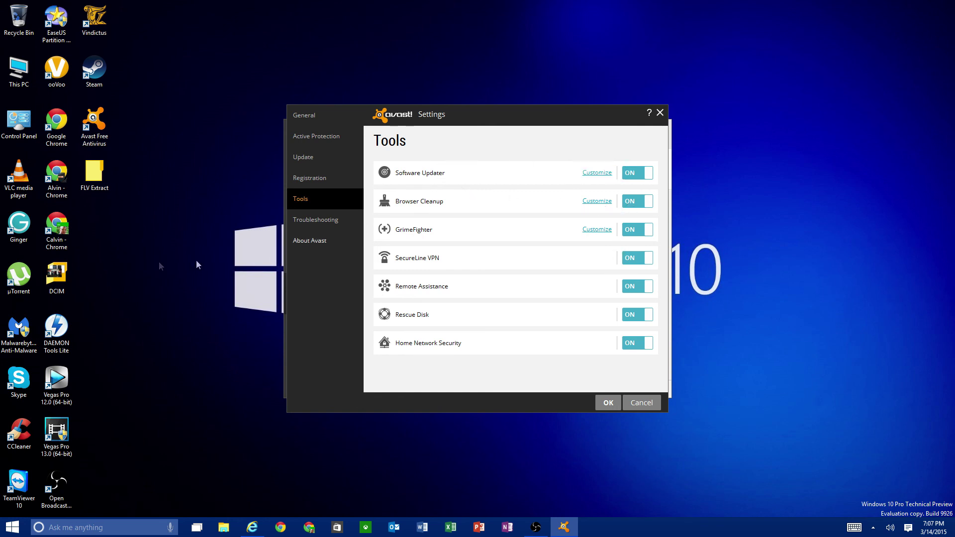
{"action": "left_click", "coordinate": [312, 223]}
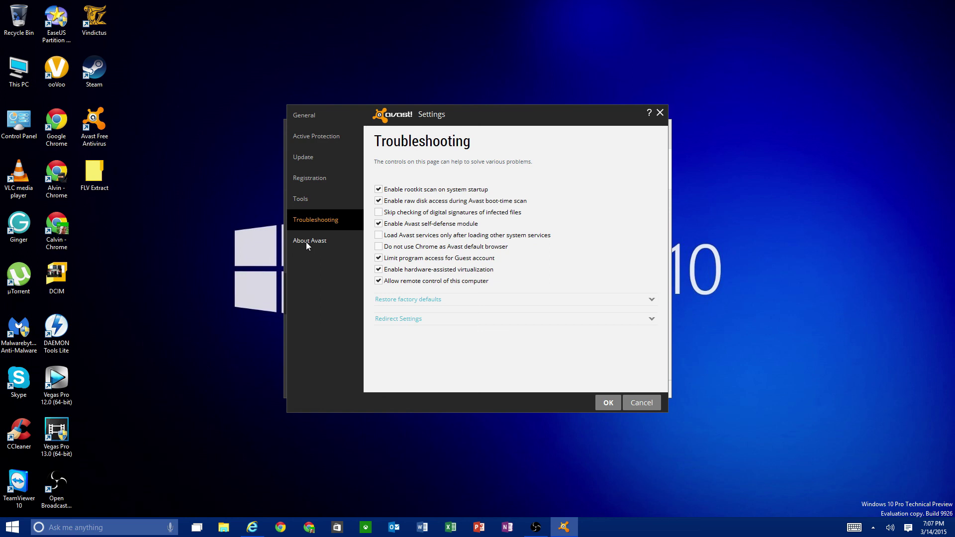
{"action": "left_click", "coordinate": [306, 242]}
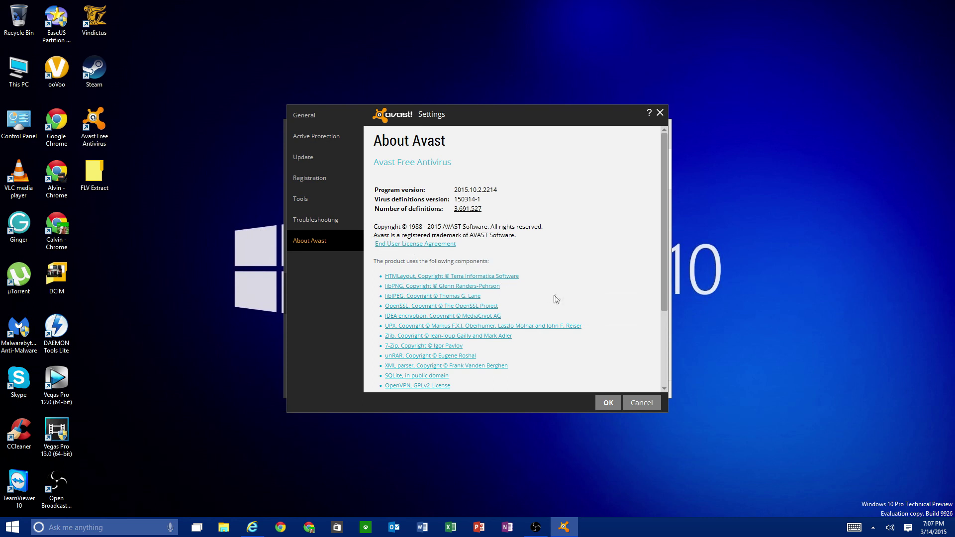
{"action": "left_click", "coordinate": [641, 402]}
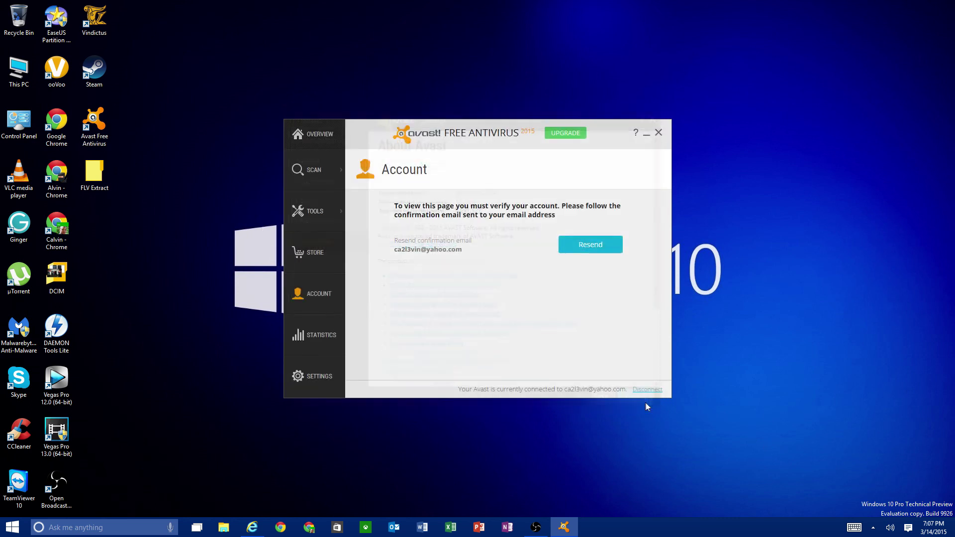
{"action": "left_click", "coordinate": [309, 143]}
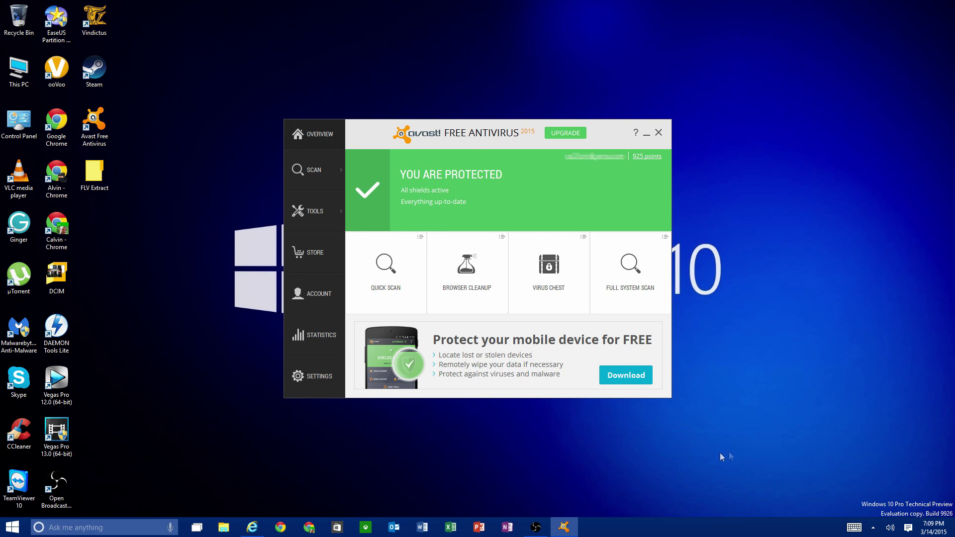
Turn on Avast's silent/gaming mode from the Windows notification area
{"action": "left_click", "coordinate": [873, 527]}
{"action": "right_click", "coordinate": [893, 506]}
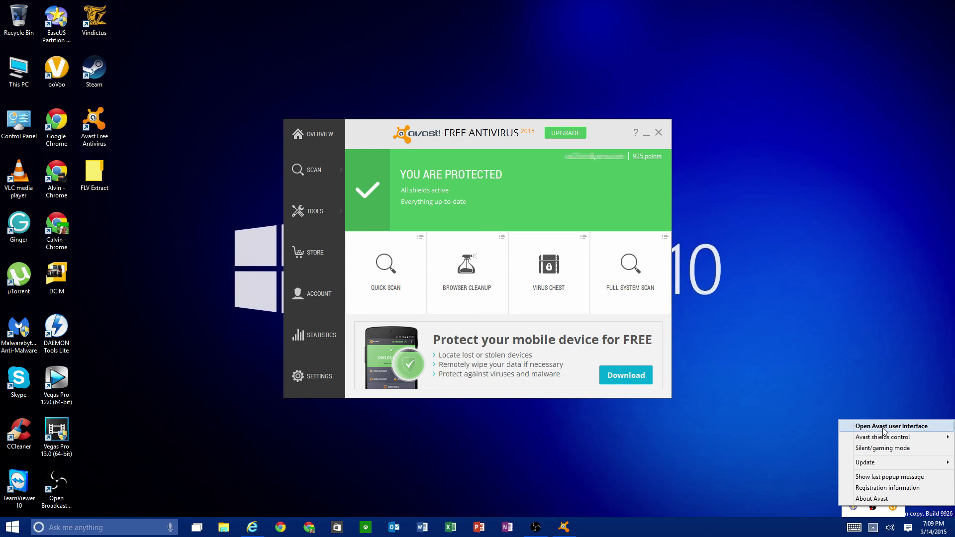
{"action": "left_click", "coordinate": [871, 454]}
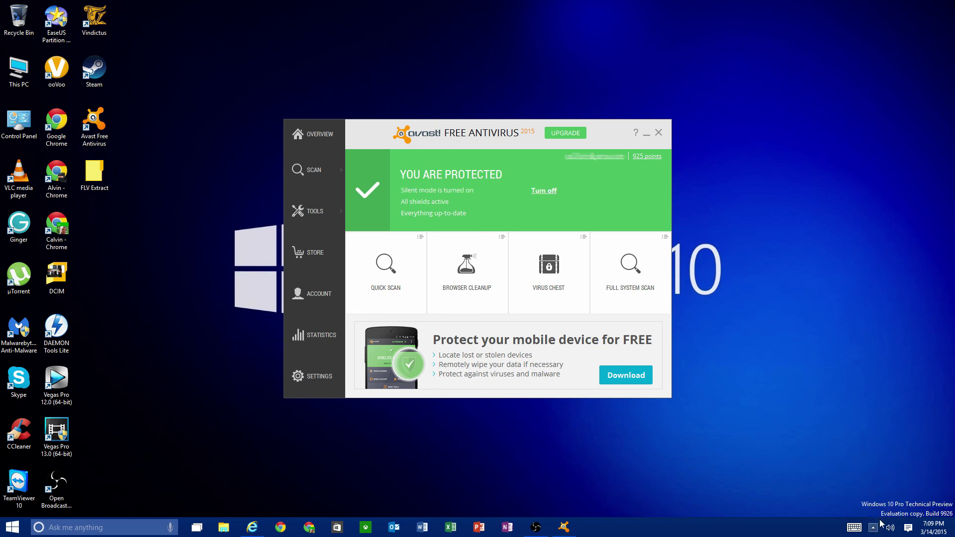